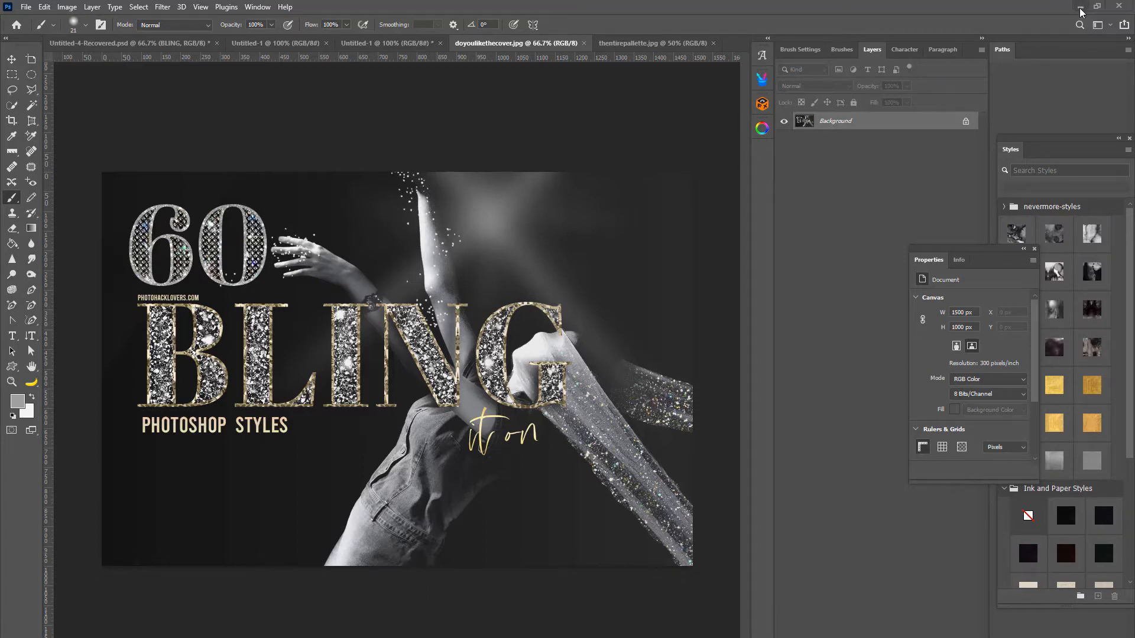
Switch to the desktop and open the extracted blingiton- Psstyles folder in a maximized window.
click(1081, 11)
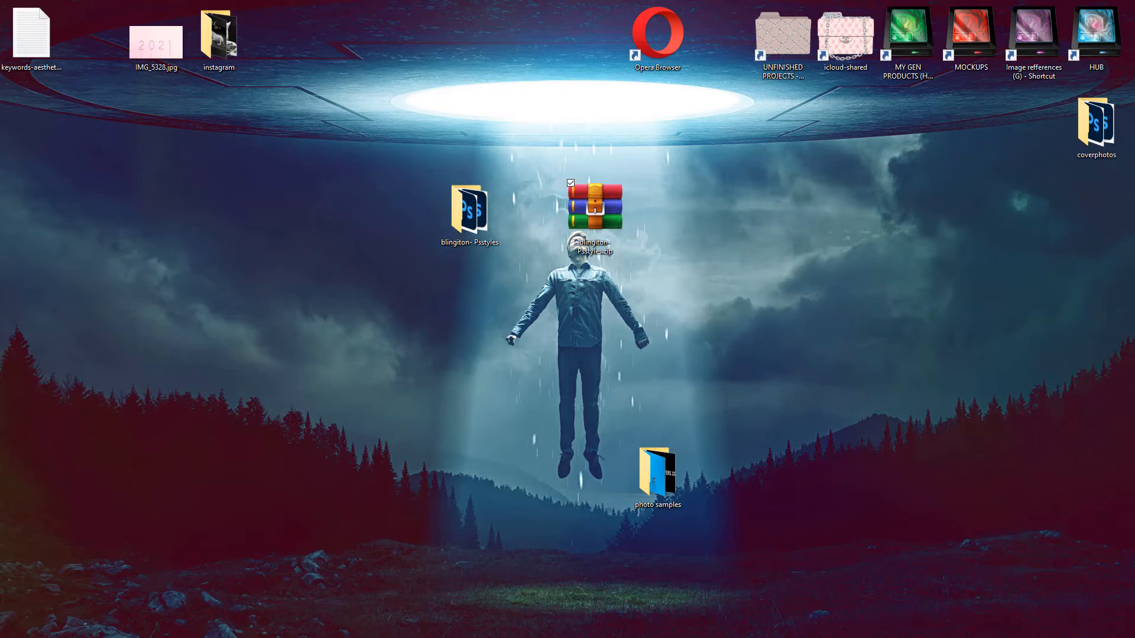
key(super+s)
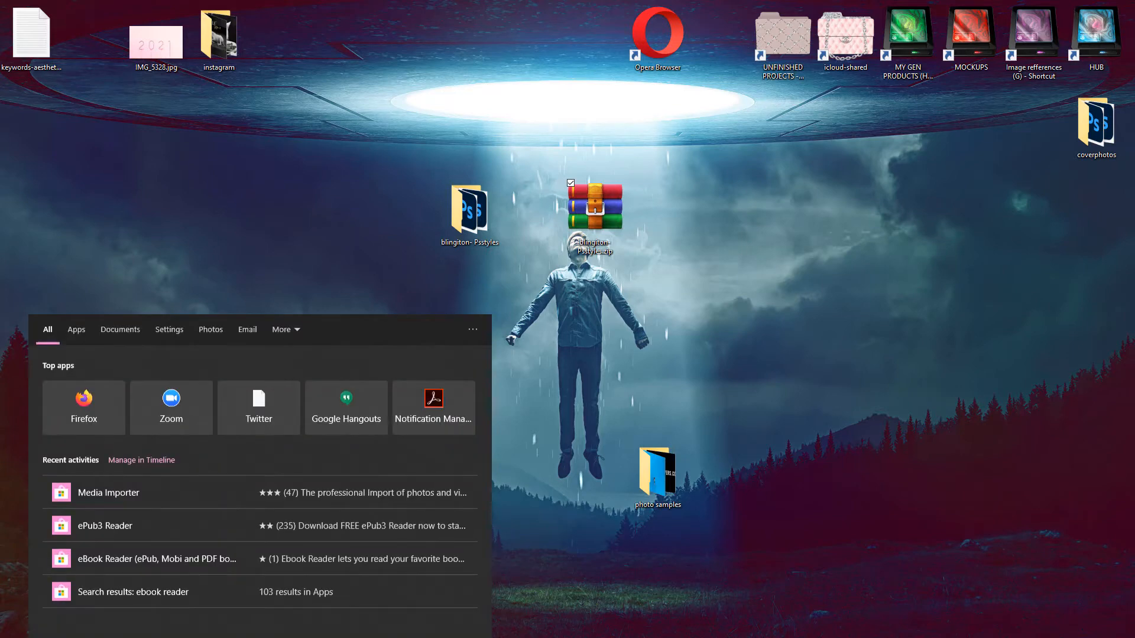
click(770, 407)
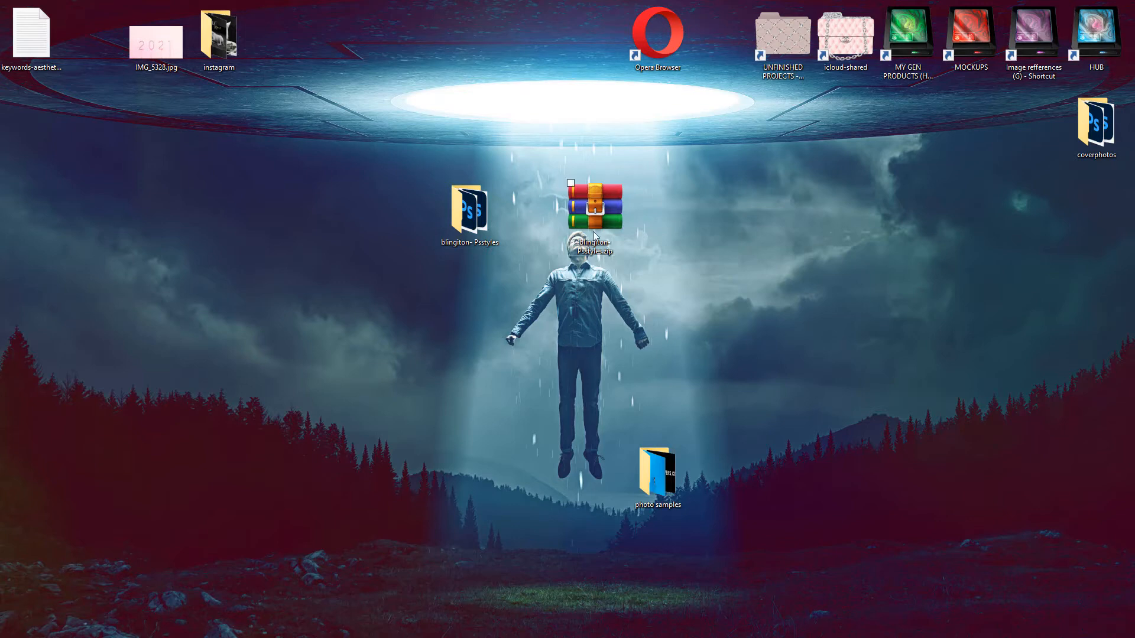
right_click(592, 205)
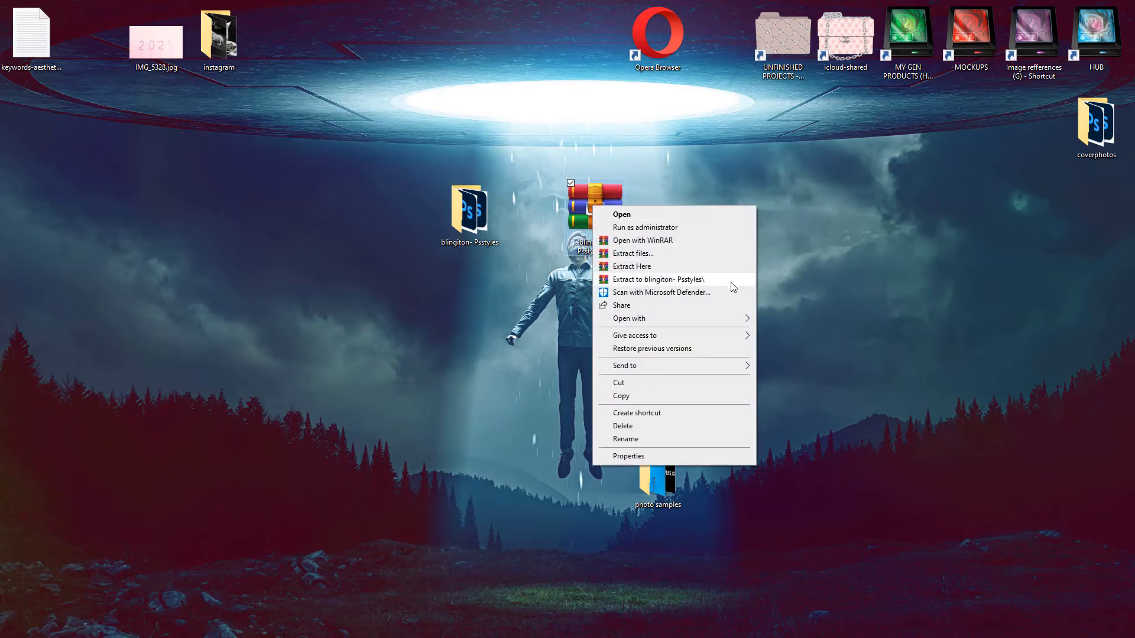
click(453, 212)
double_click(462, 227)
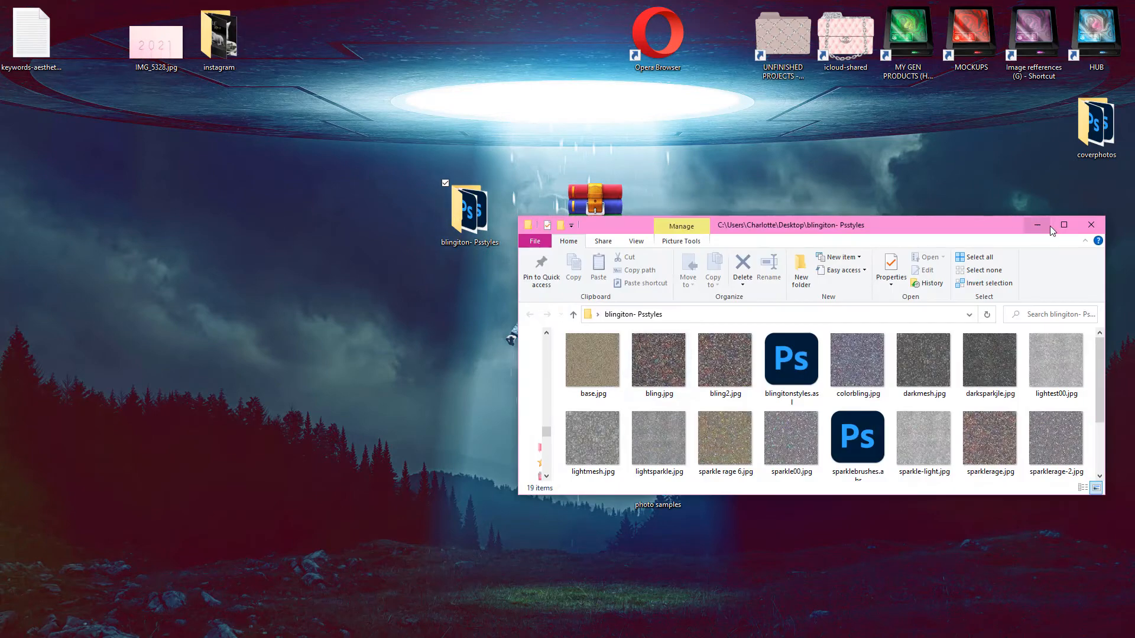
drag(994, 225, 910, 171)
click(979, 170)
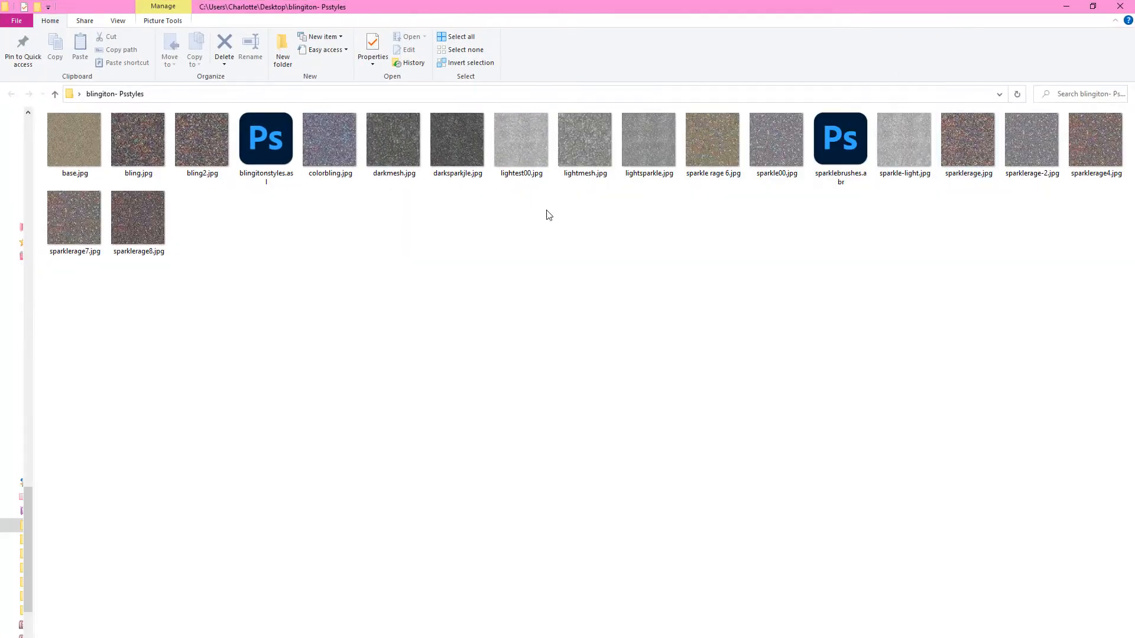
Examine the styles file, the brushes file and the lightest00.jpg texture in the folder, and close the folder.
click(258, 155)
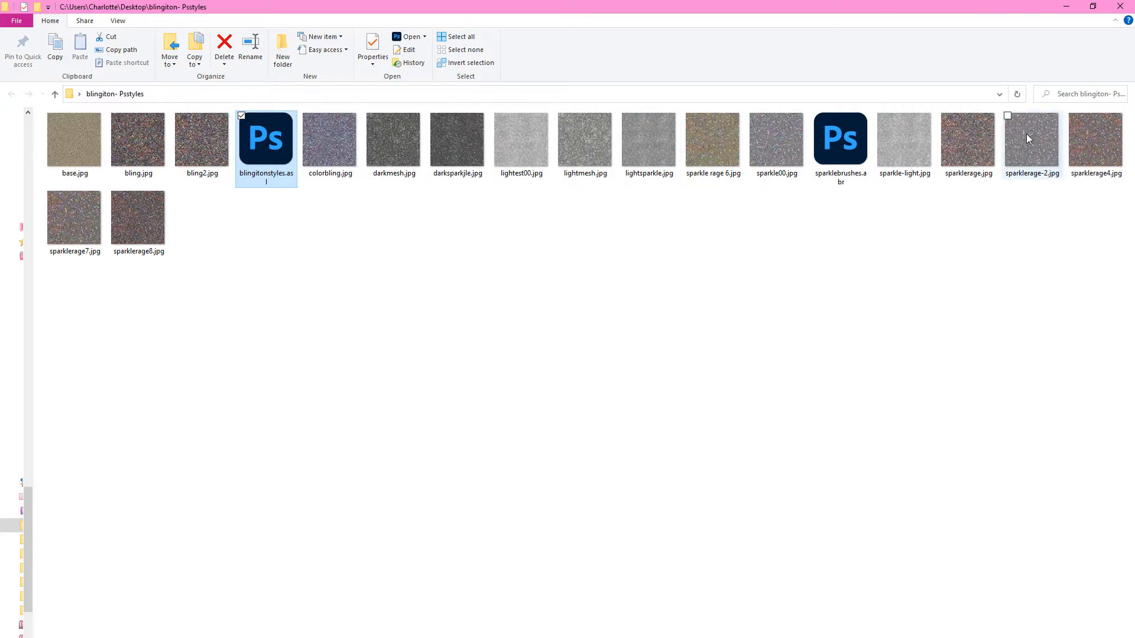
click(845, 147)
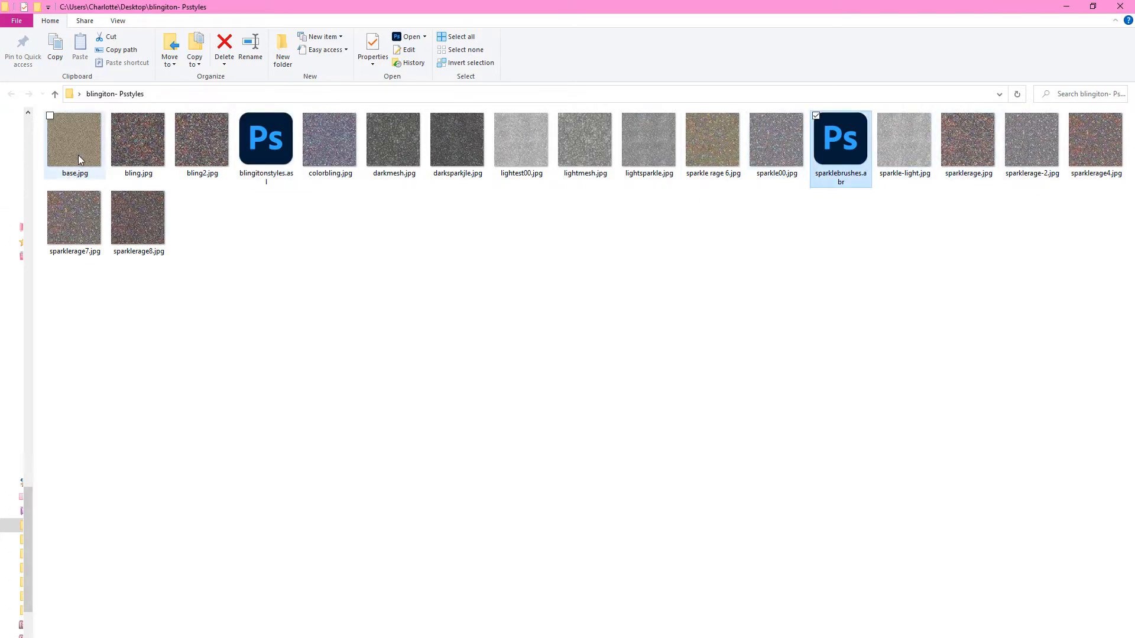
right_click(510, 149)
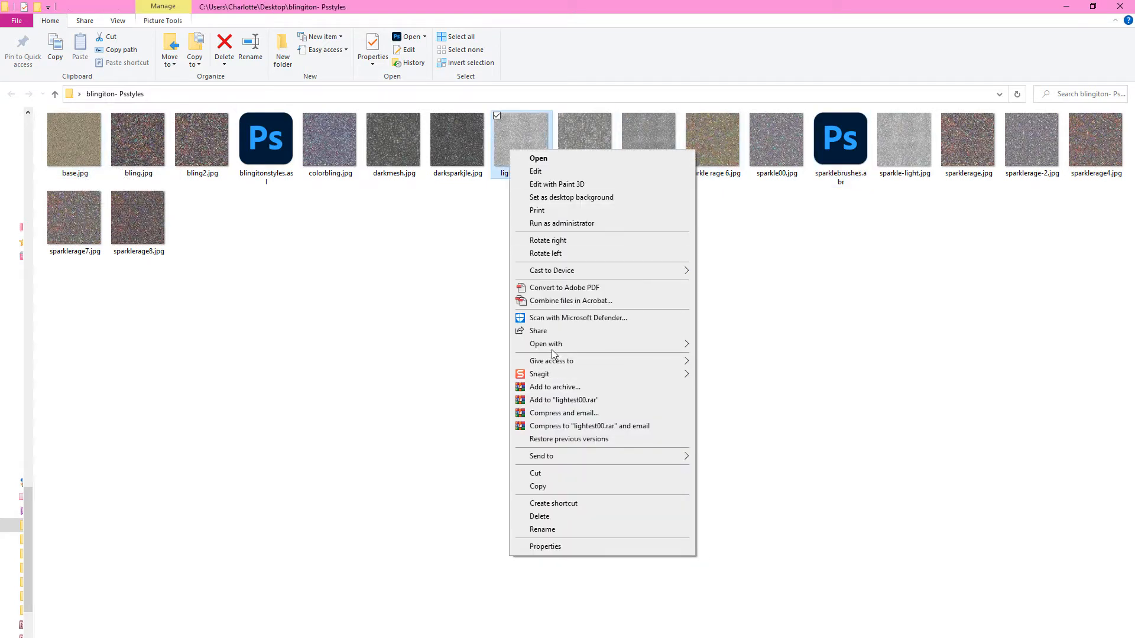
mouse_move(550, 343)
click(726, 447)
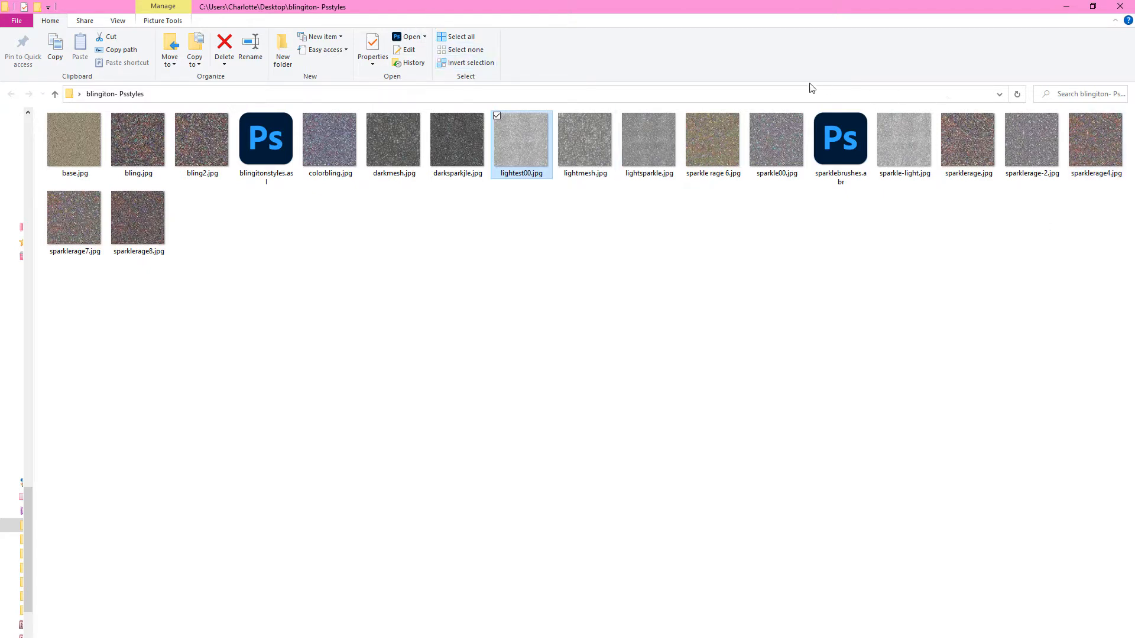
click(1122, 6)
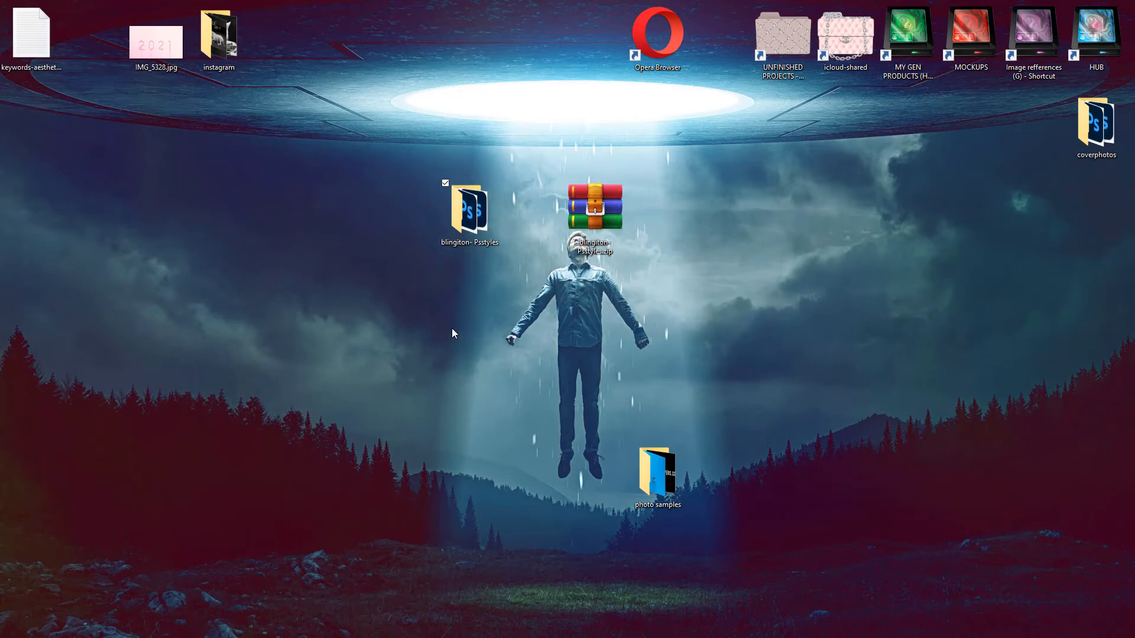
Reopen the blingiton- Psstyles folder and load blingitonstyles.asl and sparklebrushes.abr into Photoshop.
double_click(468, 233)
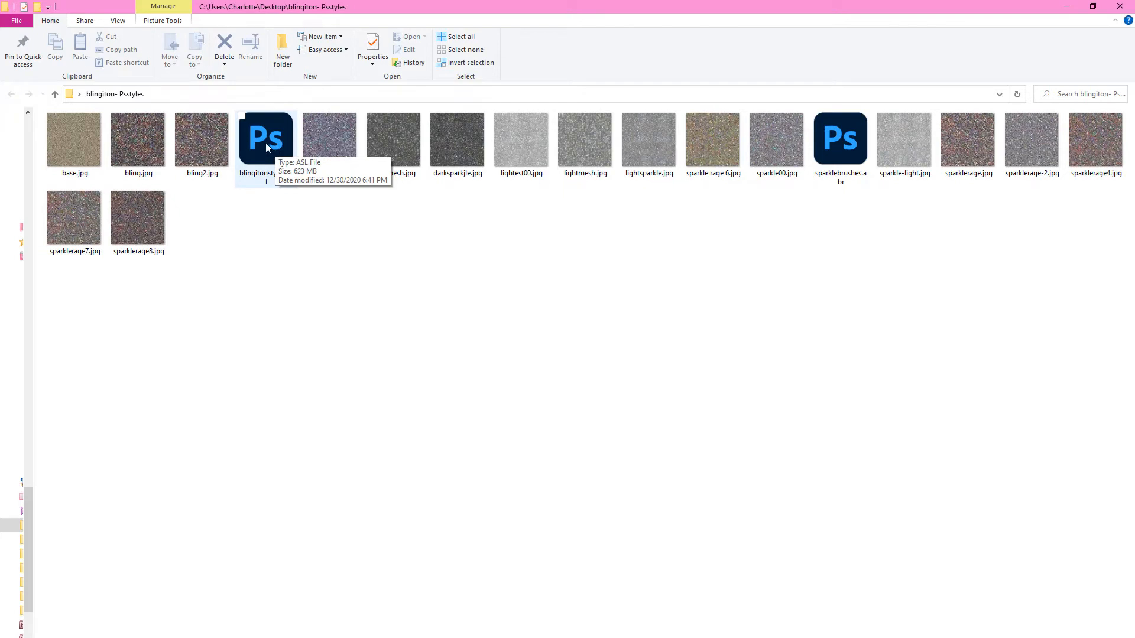
double_click(265, 144)
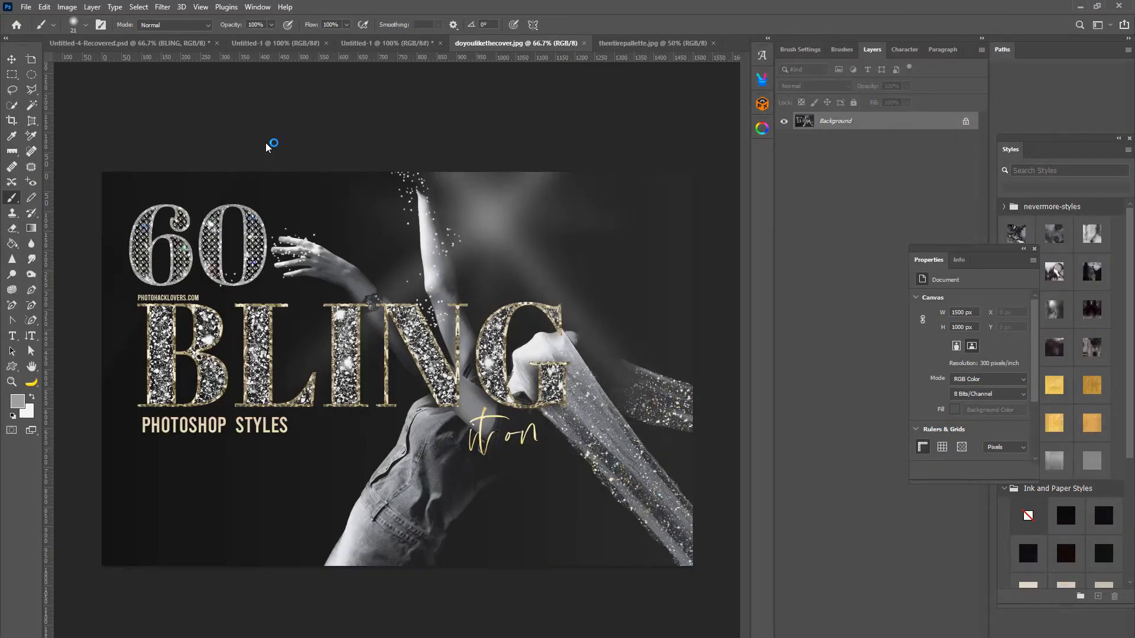
click(1080, 6)
double_click(844, 148)
Display the available layer styles and move their floating window closer to the canvas, over the layer list.
click(251, 8)
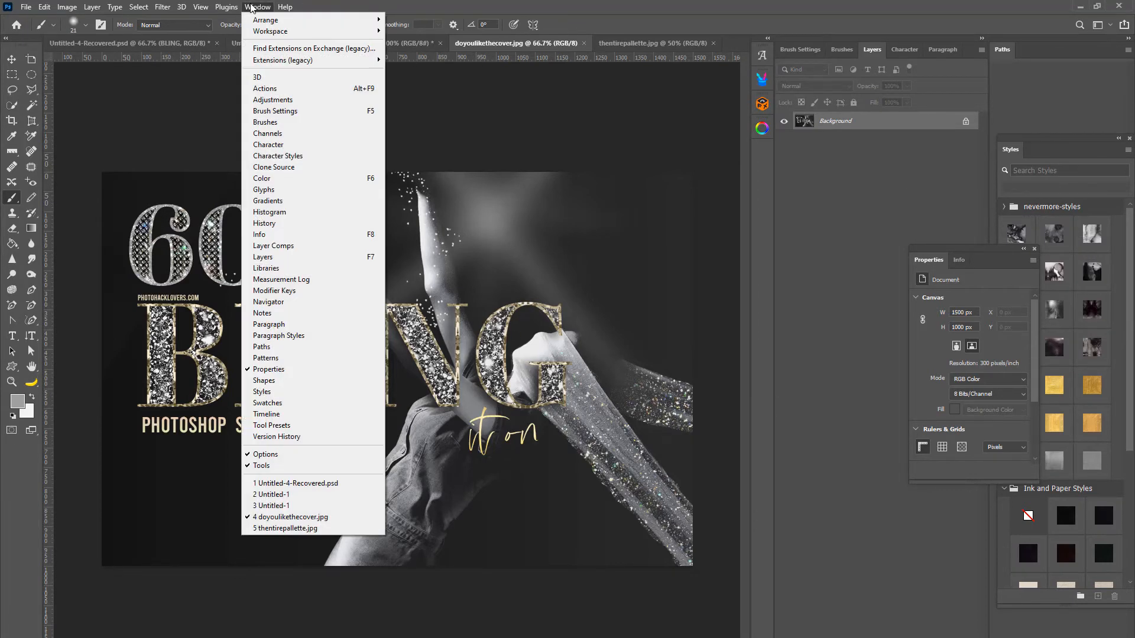
click(314, 397)
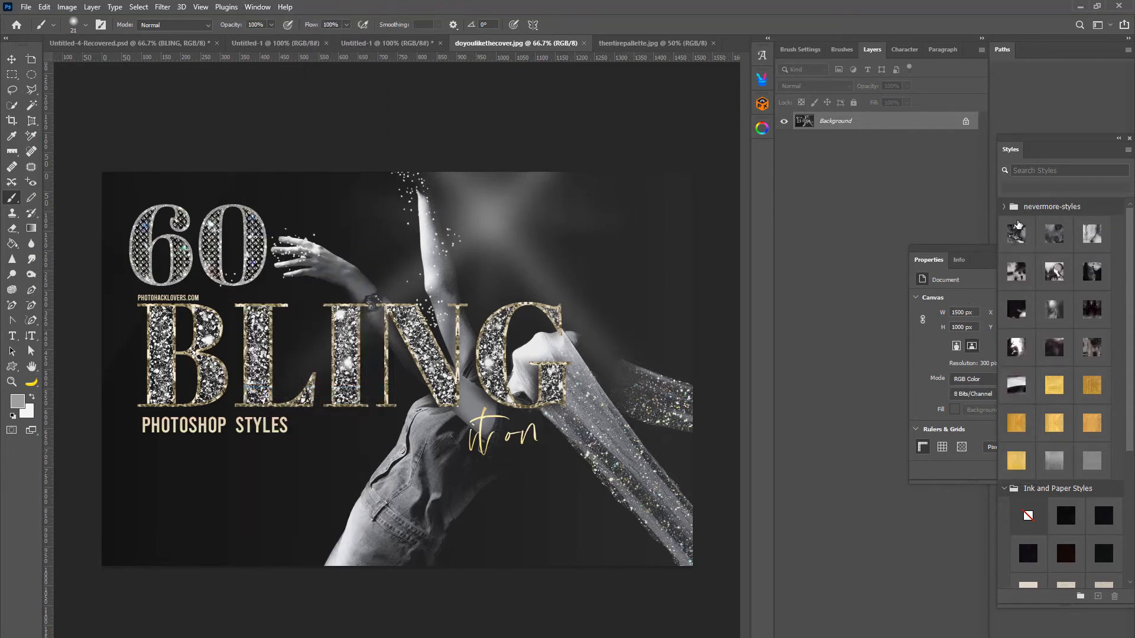
drag(1129, 219, 1103, 392)
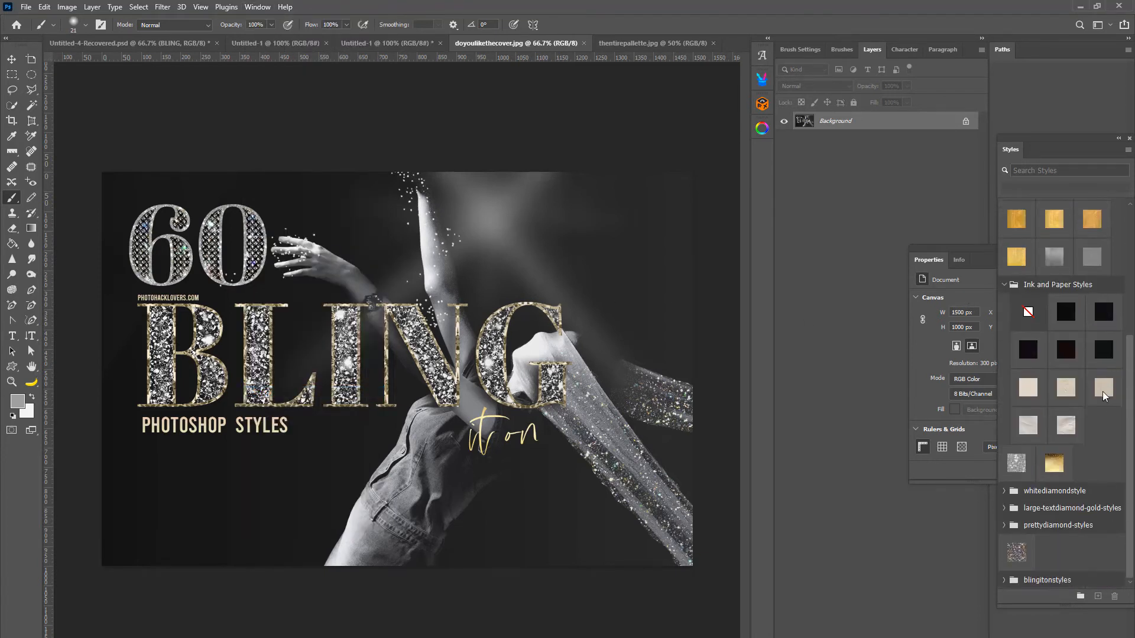
drag(1026, 156, 809, 91)
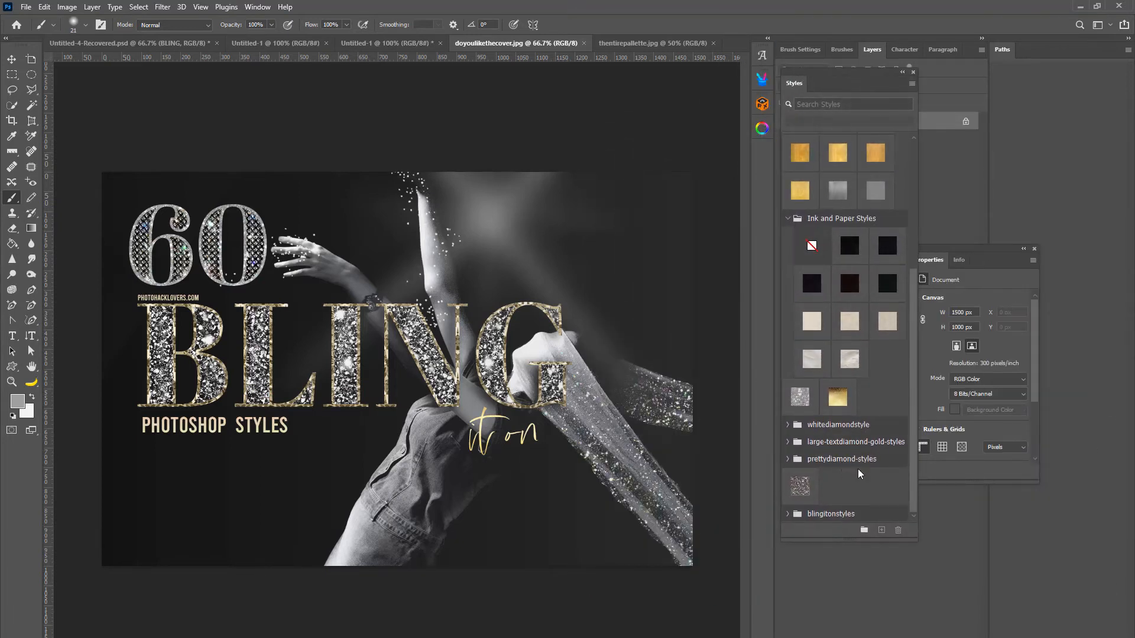
scroll(847, 433, up, 4)
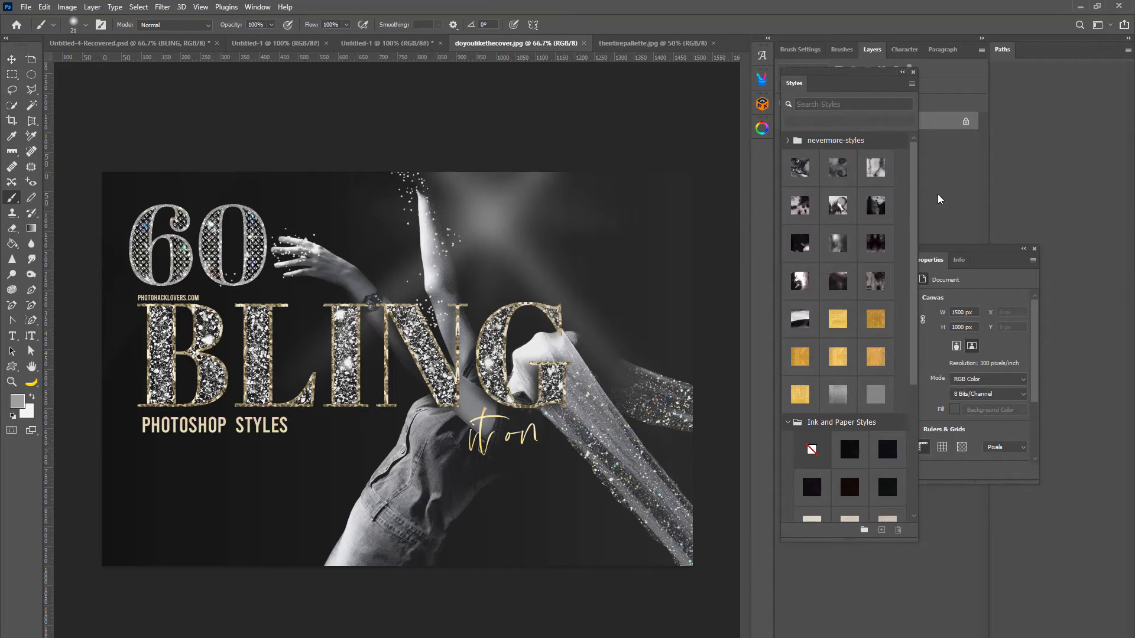
scroll(895, 331, down, 5)
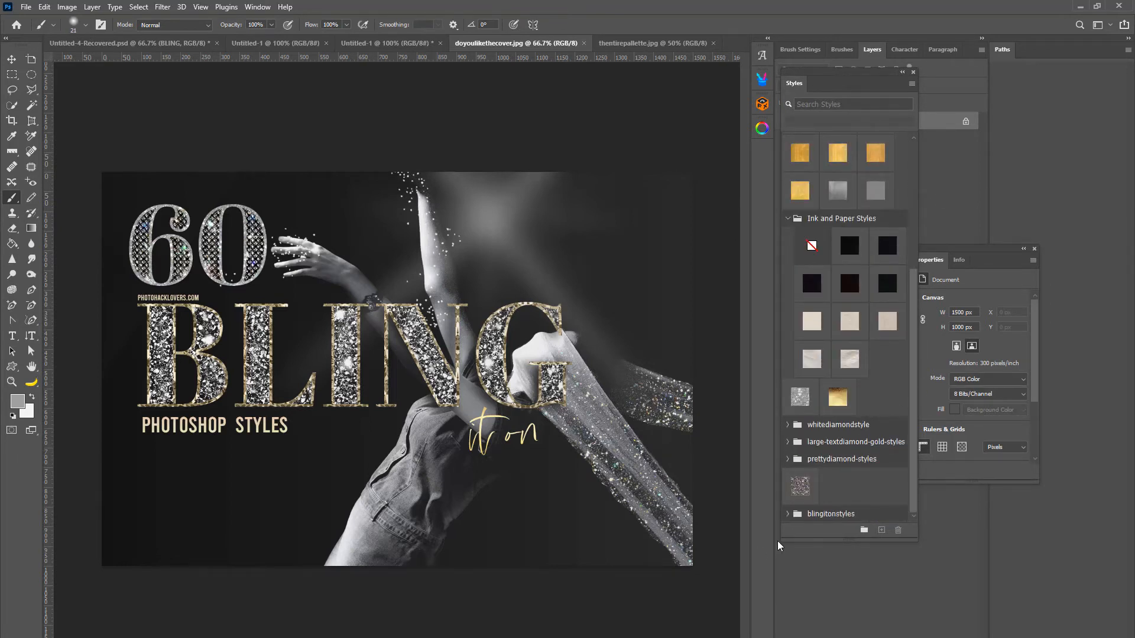
Expand the blingitonstyles group and enlarge the styles window to view its sparkle and gold styles.
click(789, 514)
scroll(826, 473, down, 1)
scroll(826, 473, down, 6)
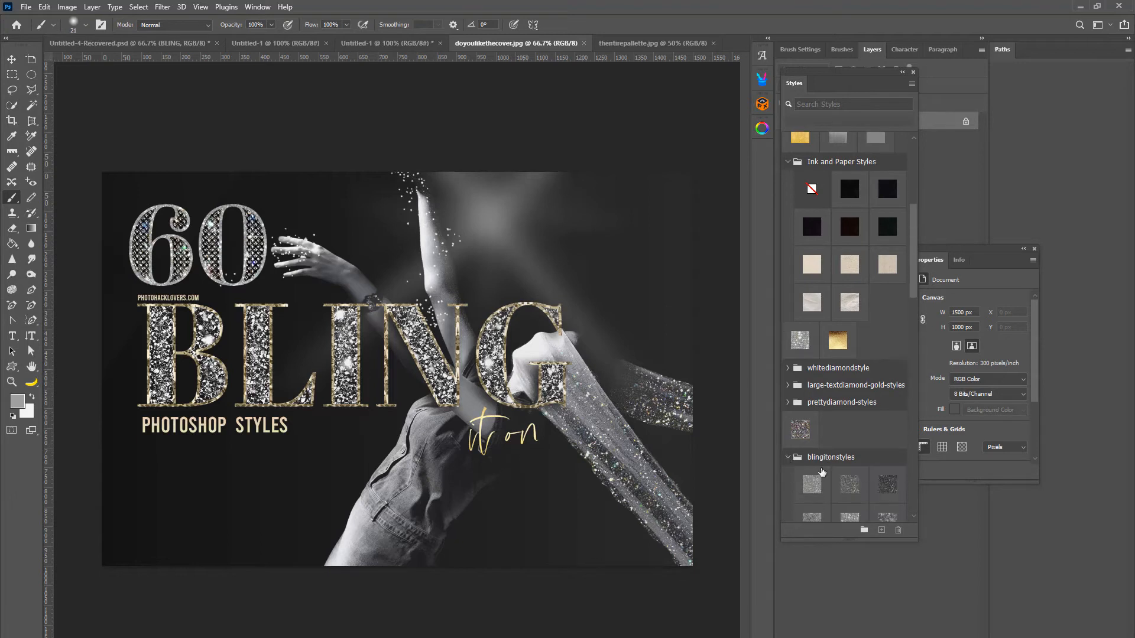
scroll(809, 483, down, 4)
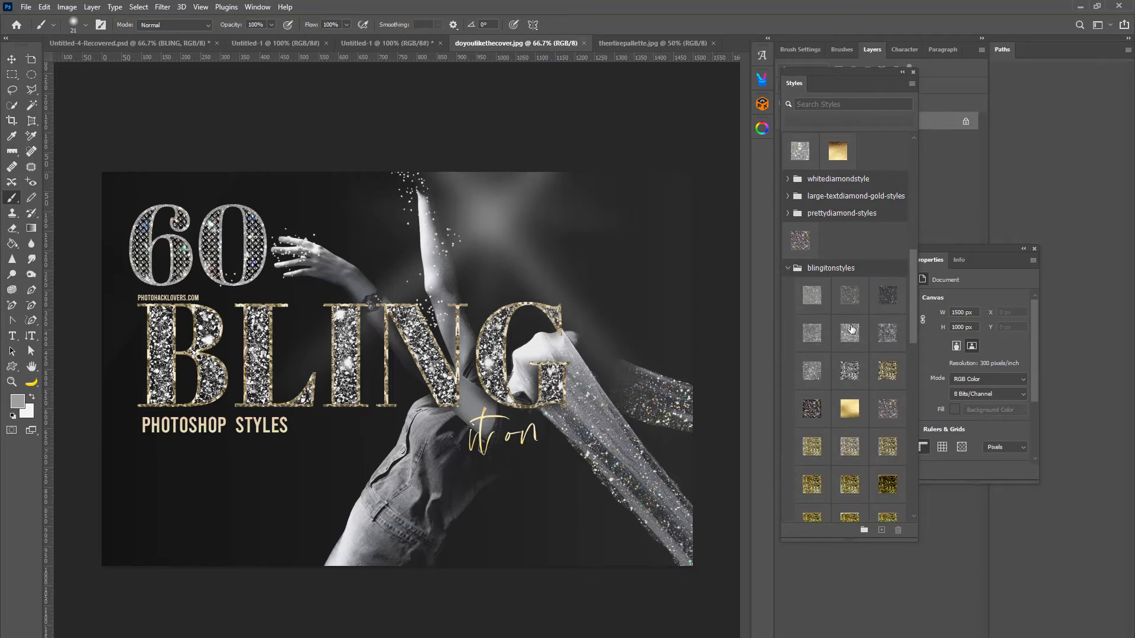
scroll(823, 255, down, 1)
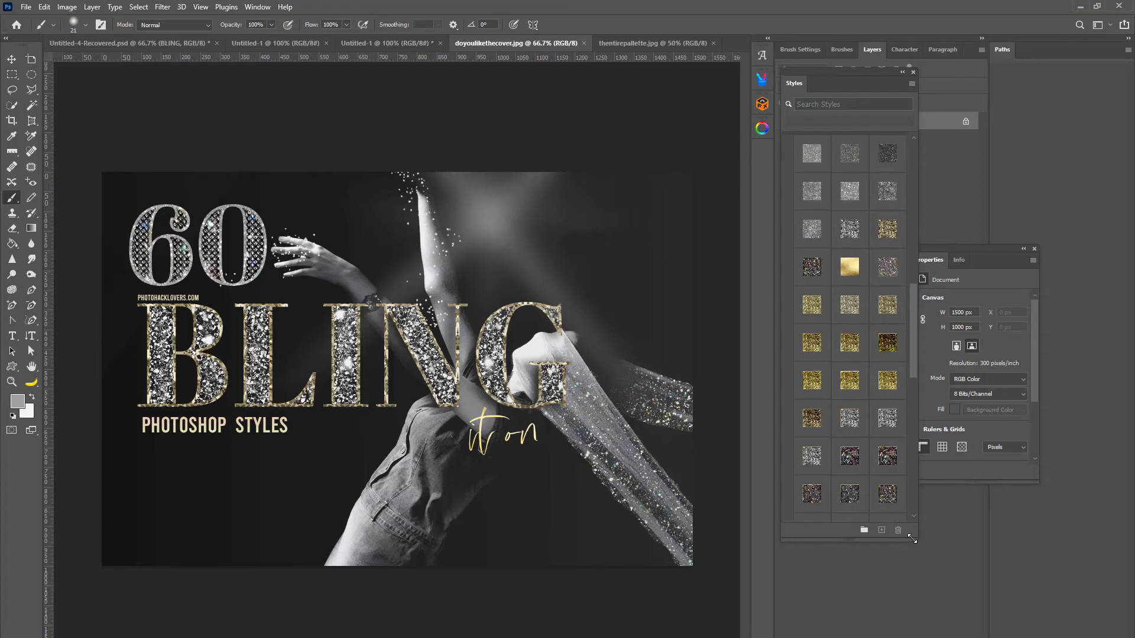
drag(912, 539, 969, 632)
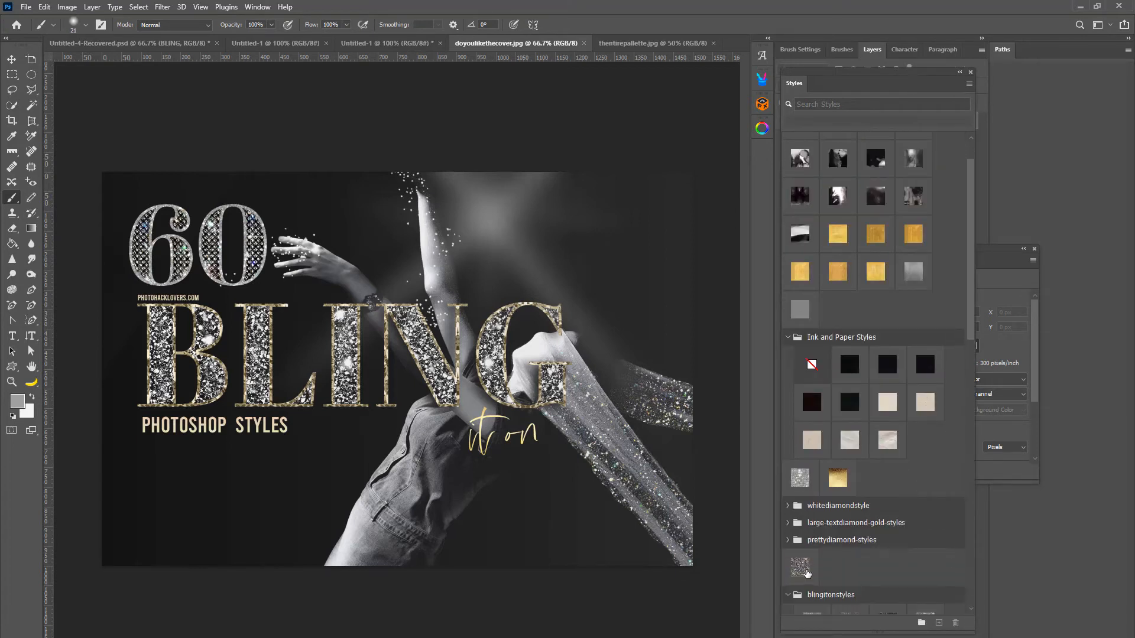
mouse_move(803, 594)
mouse_down()
mouse_move(733, 509)
mouse_move(664, 247)
mouse_up()
scroll(810, 329, down, 5)
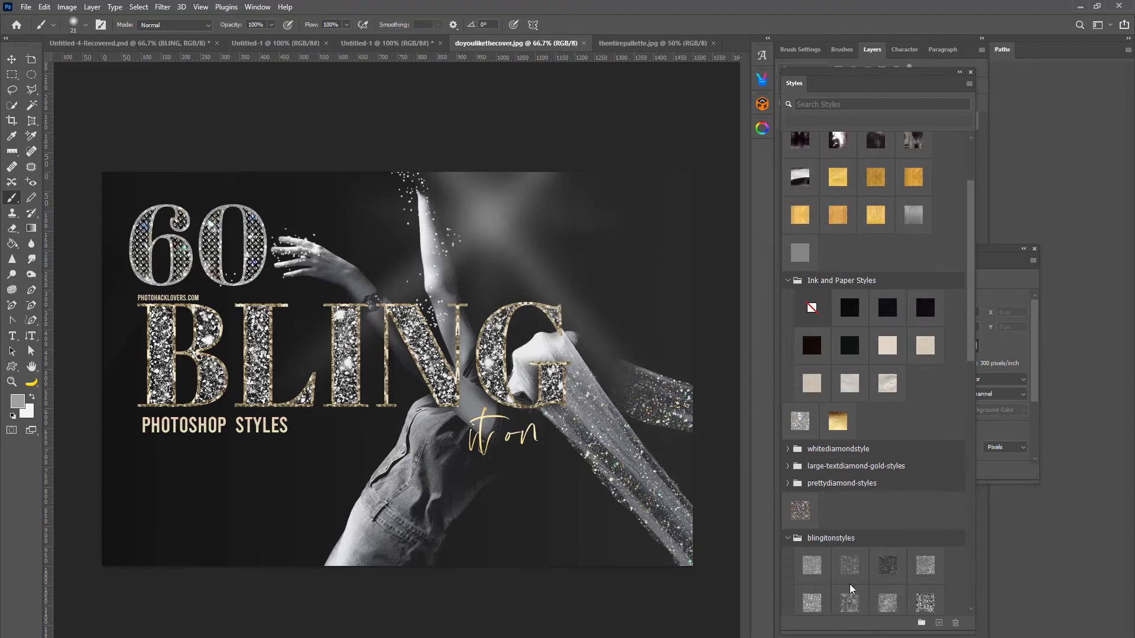
mouse_move(969, 274)
mouse_down()
mouse_move(969, 456)
mouse_move(981, 396)
mouse_up()
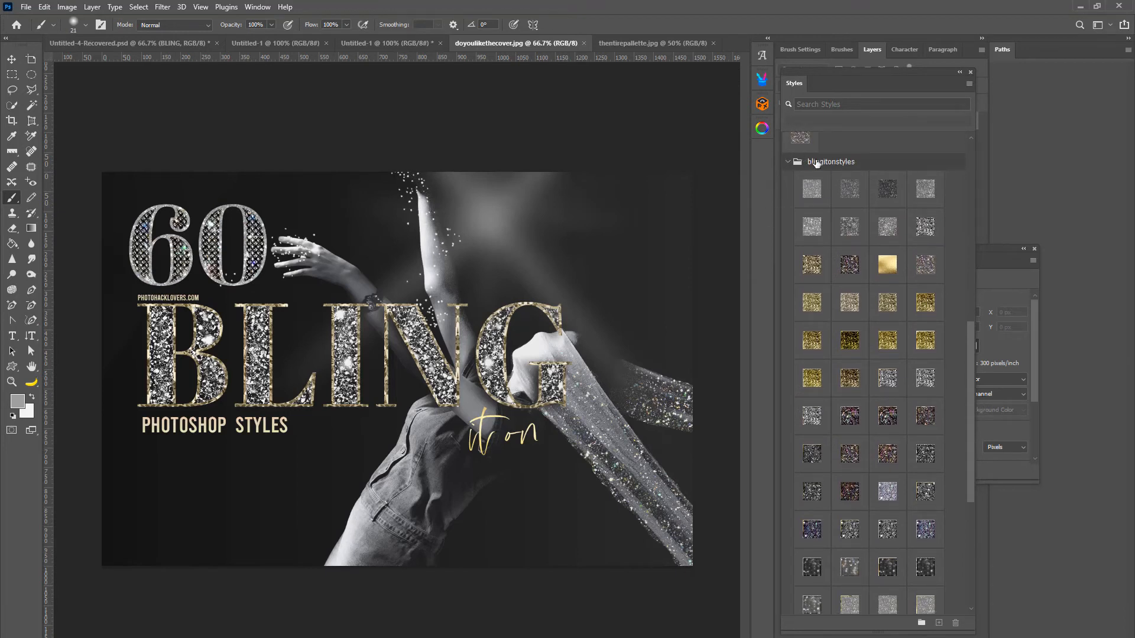
In the first black Untitled-1 document, choose Sampled Brush 7 from the sparklebrushes group and make white the foreground color.
click(378, 41)
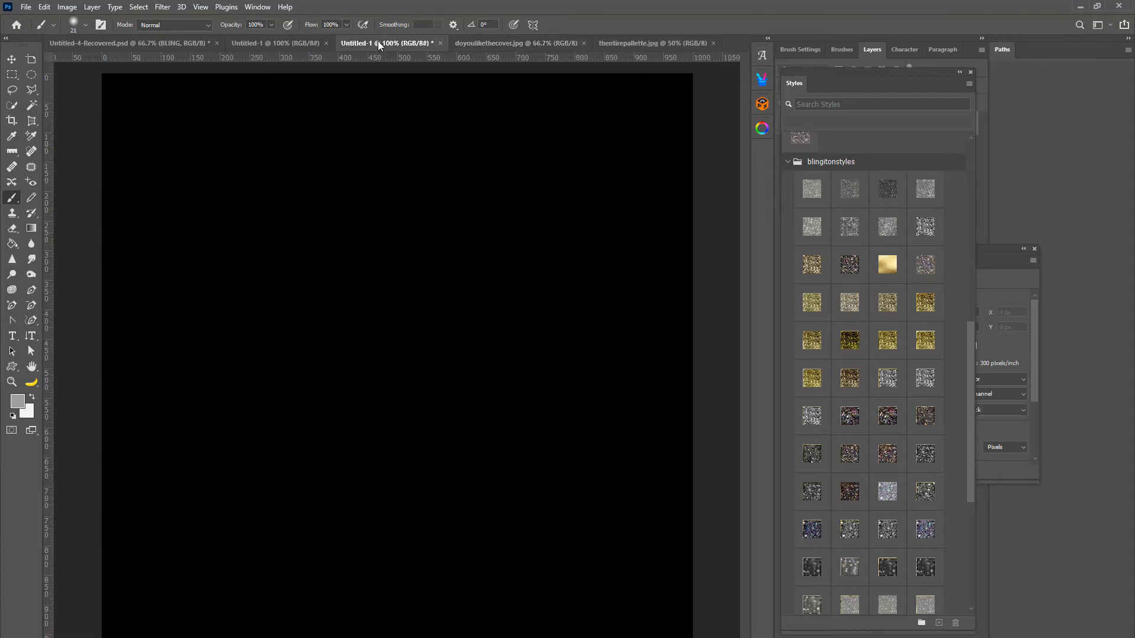
click(242, 42)
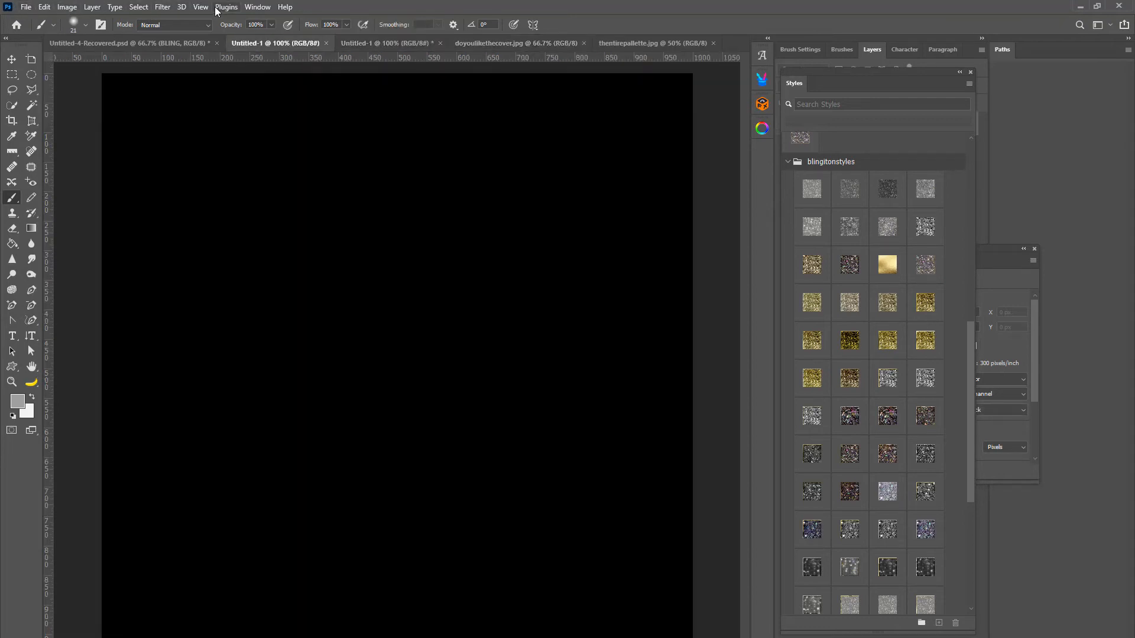
click(260, 7)
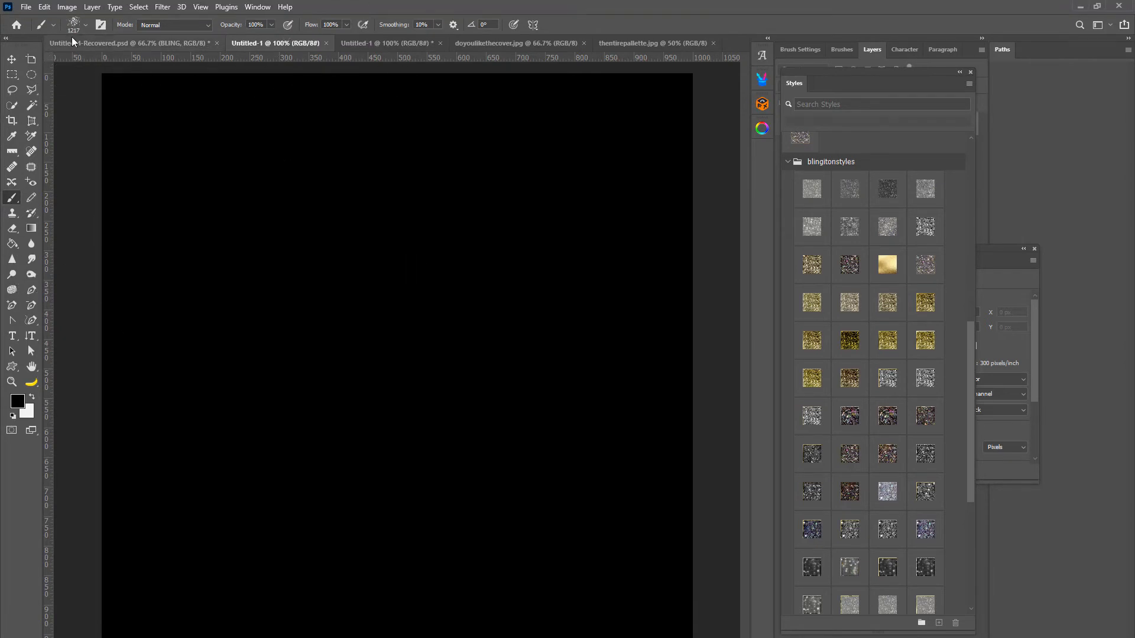
click(85, 26)
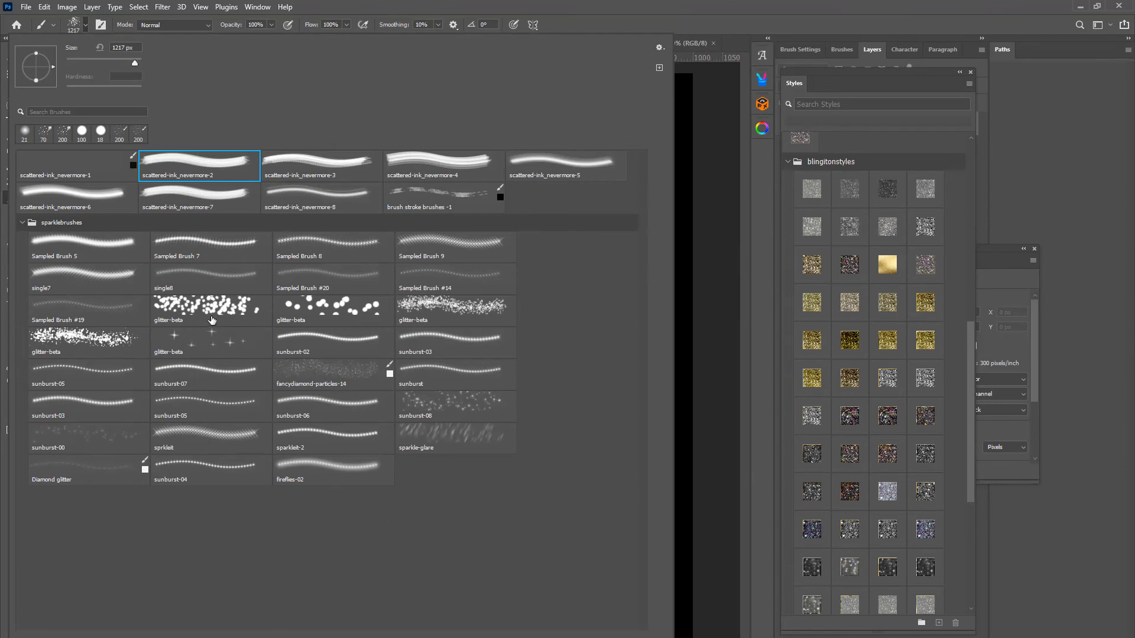
click(234, 252)
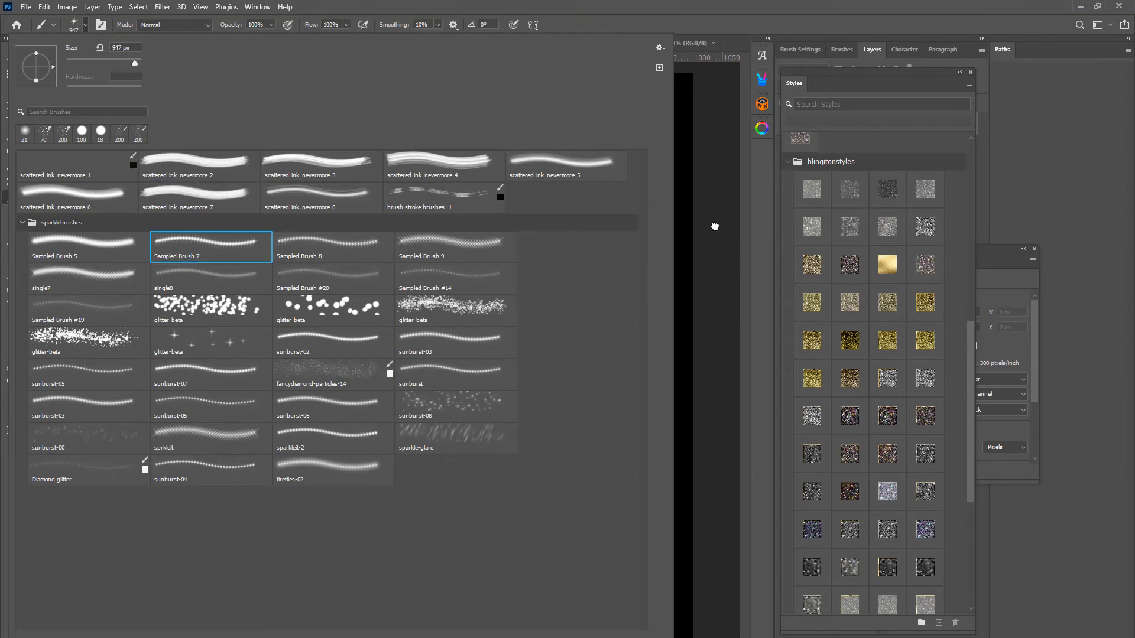
click(720, 16)
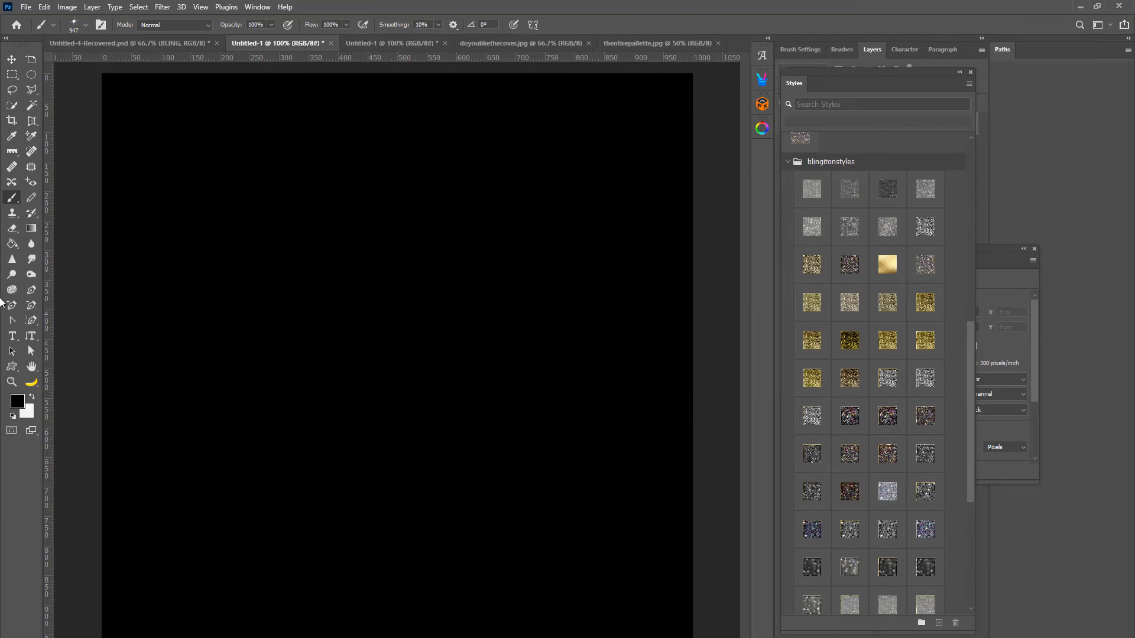
click(33, 398)
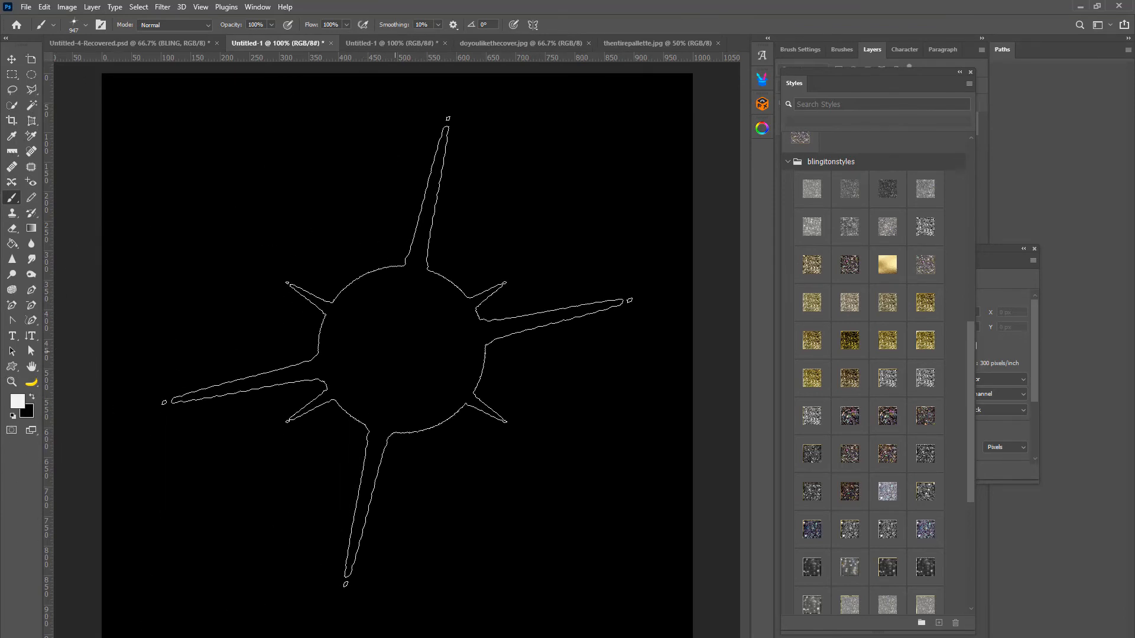
Reduce the brush to 60 px, stamp small white sparkles across the upper canvas, and return to the blingiton- Psstyles folder.
key(bracketleft)
key(bracketleft)
key(bracketleft)
key(bracketleft)
key(bracketleft)
key(bracketleft)
key(bracketleft)
key(bracketleft)
key(bracketleft)
key(bracketleft)
key(bracketleft)
key(bracketleft)
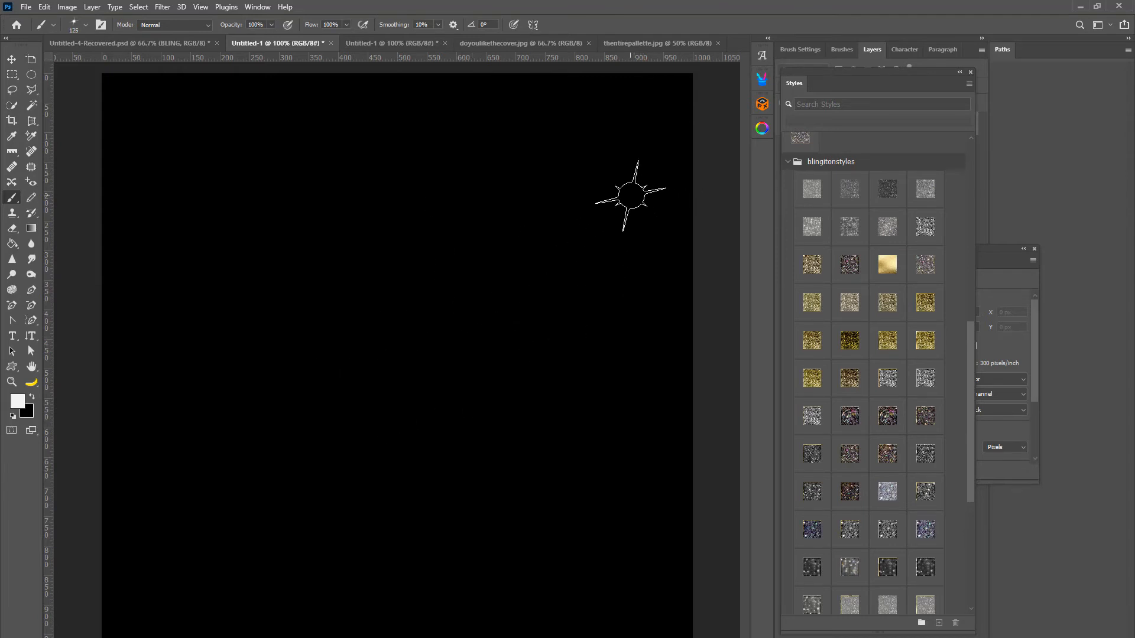
key(bracketleft)
key(bracketleft)
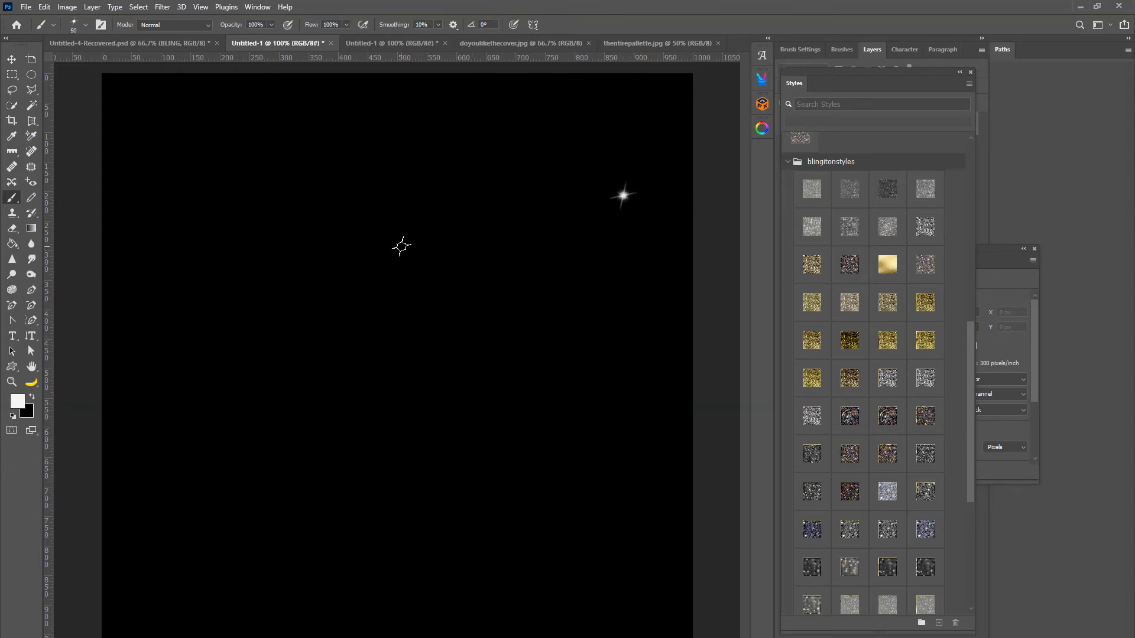
click(402, 245)
click(265, 219)
click(1080, 6)
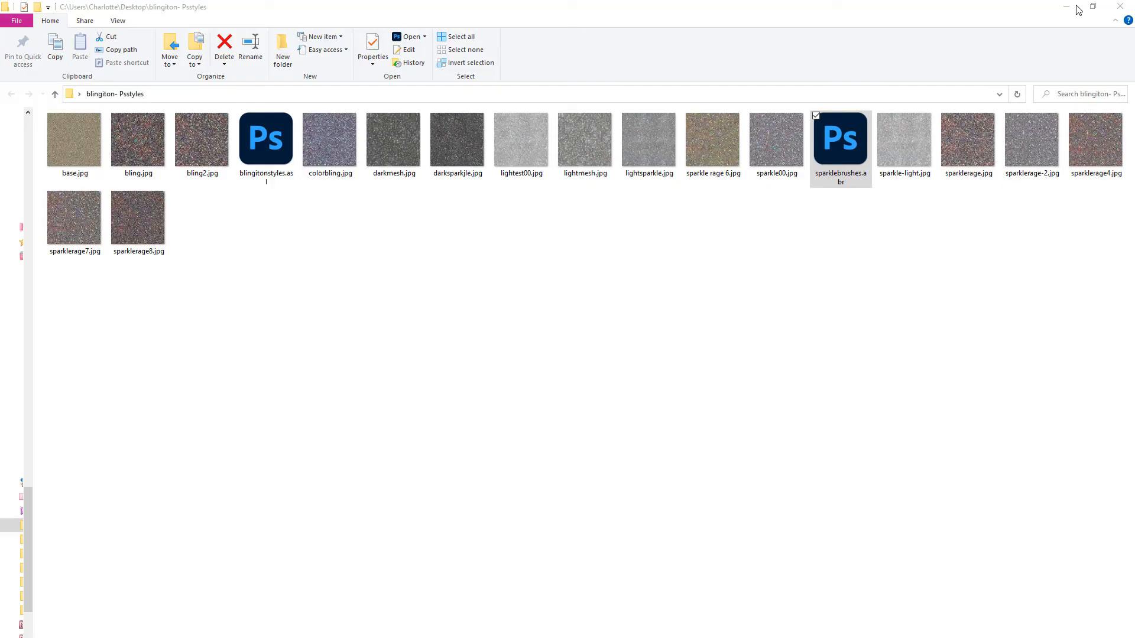
Close the blingiton- Psstyles folder and create a desktop text document named "open me downloadlink inside".
click(1118, 5)
right_click(296, 387)
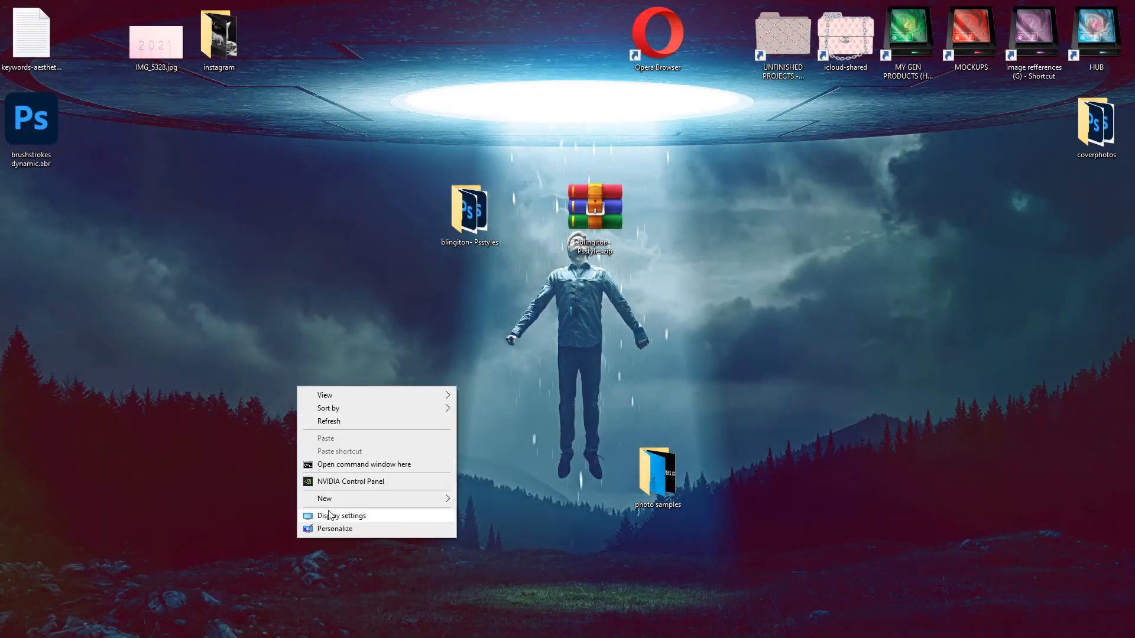
mouse_move(332, 502)
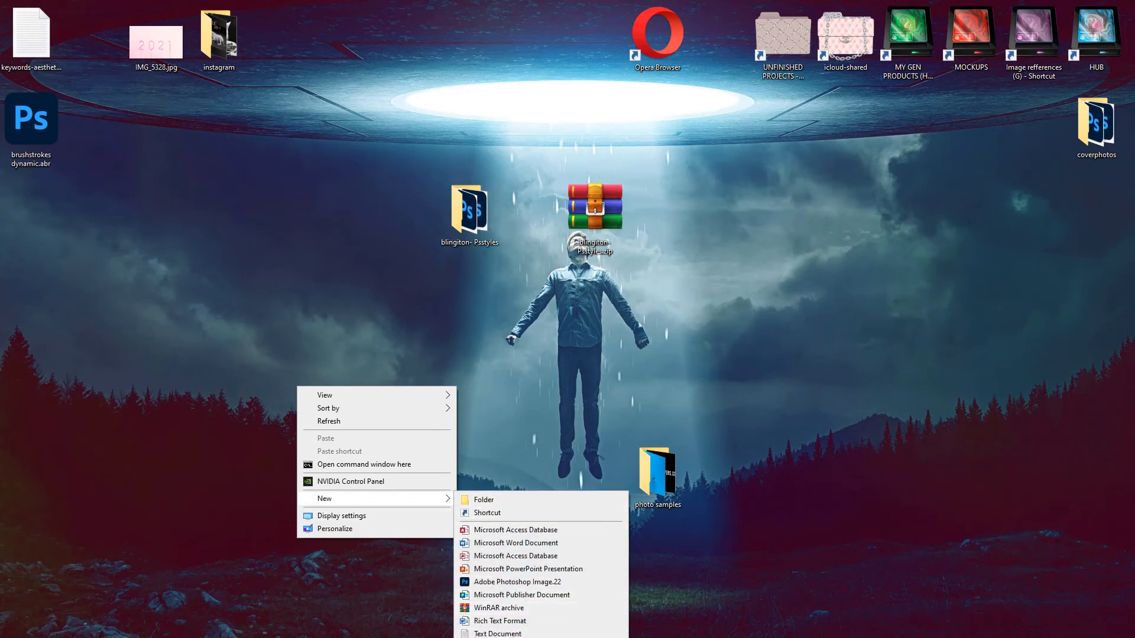
click(473, 633)
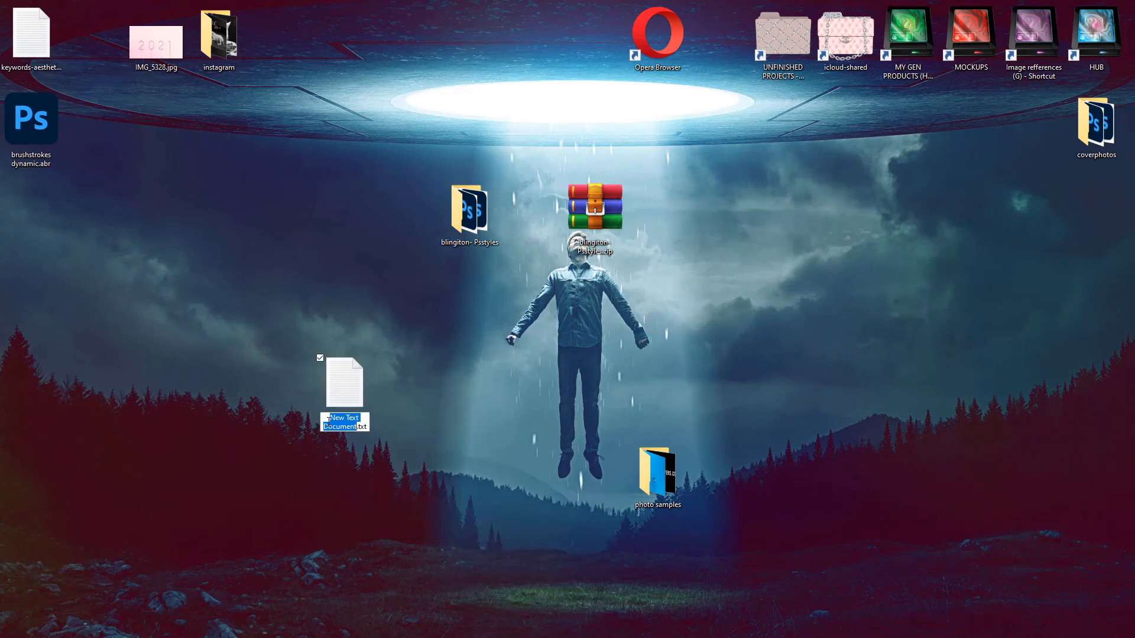
text(open)
text(-m)
text(e downloadlin)
text(k inside)
key(Return)
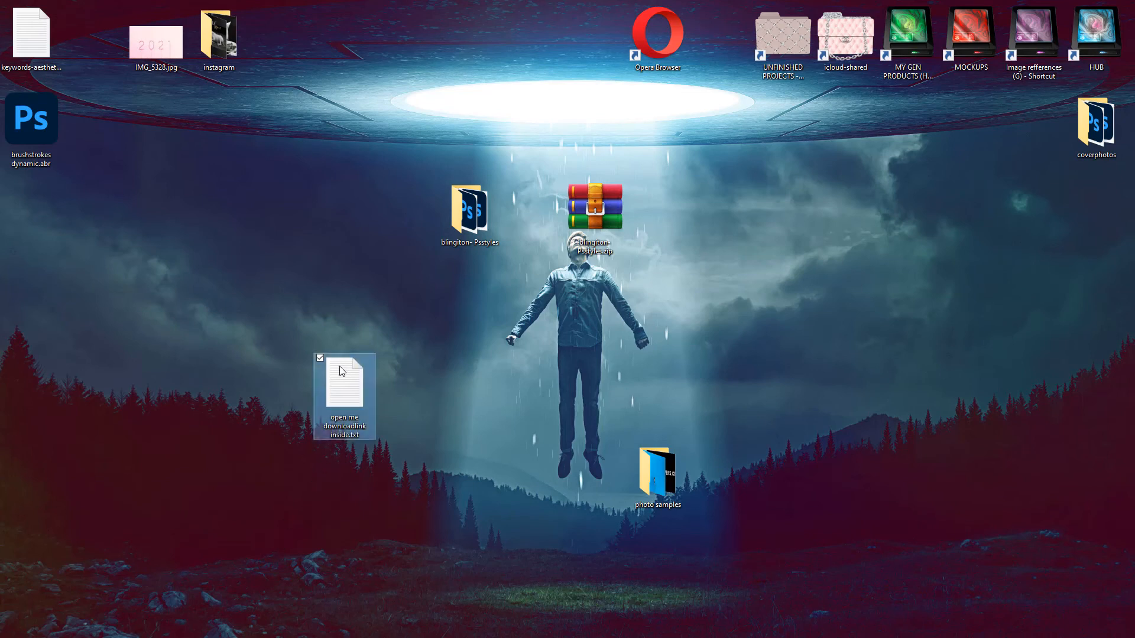
Open the new text document and enter the sample address link.com/yourlink in it.
double_click(335, 371)
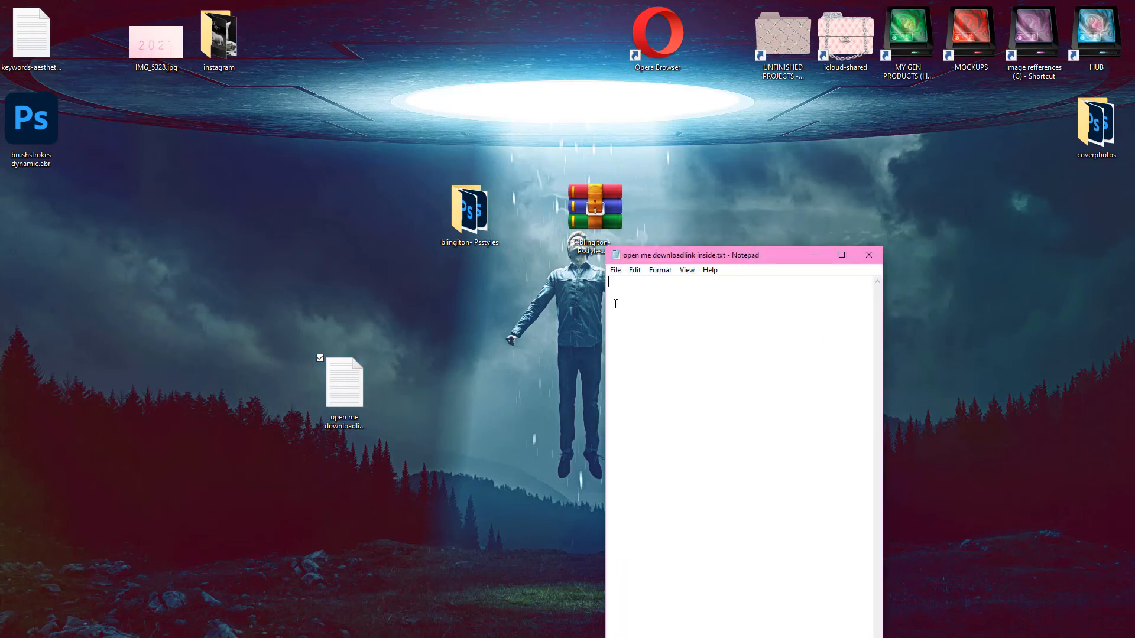
text(link.com)
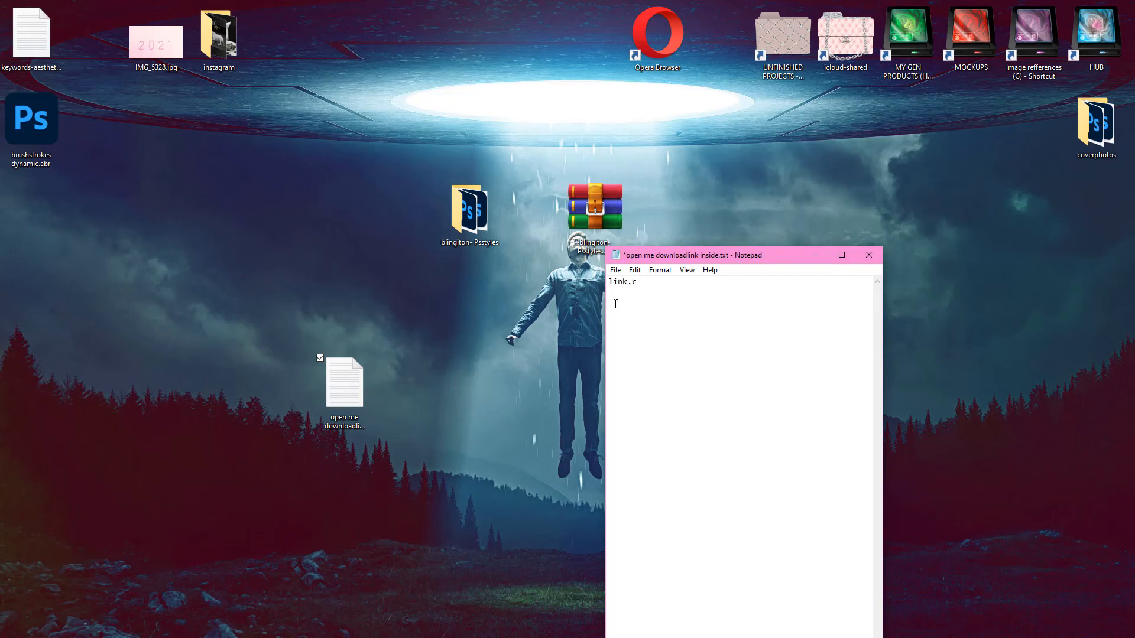
text(/yourlink)
Copy the sample address from the text document, switch to Google Chrome and load link.com/yourlink.
drag(719, 282, 513, 269)
key(super+c)
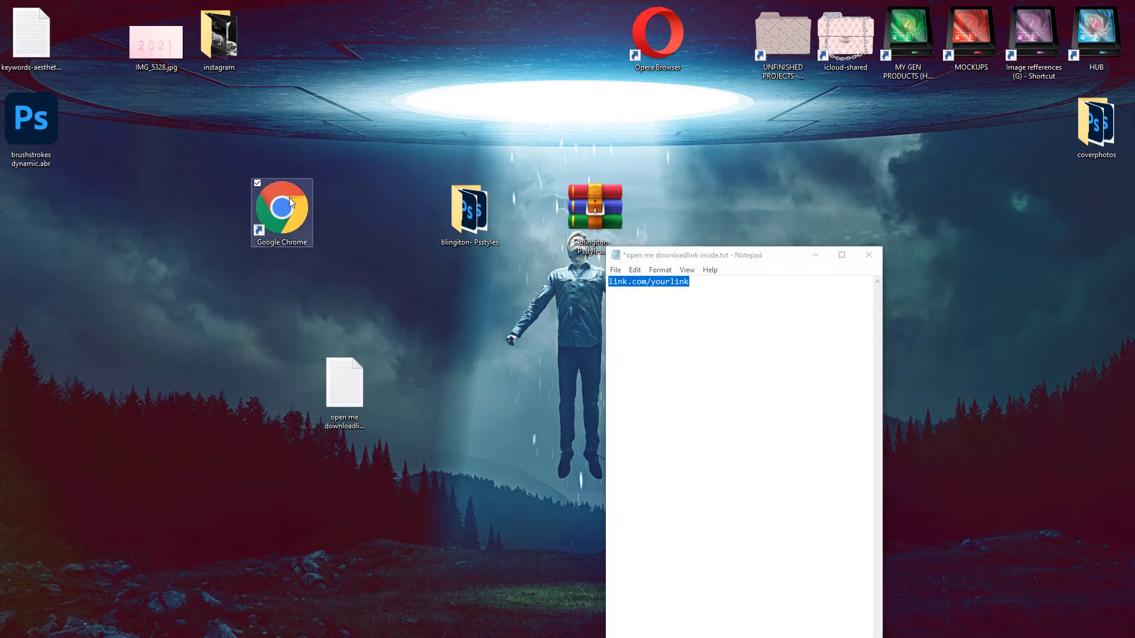
click(276, 222)
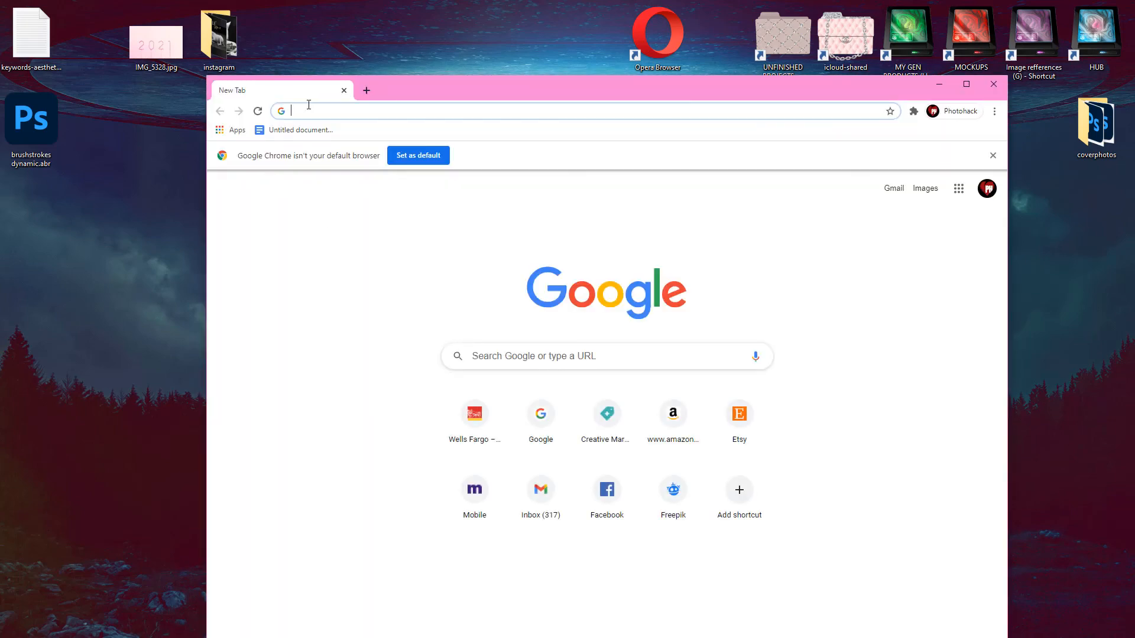
right_click(308, 105)
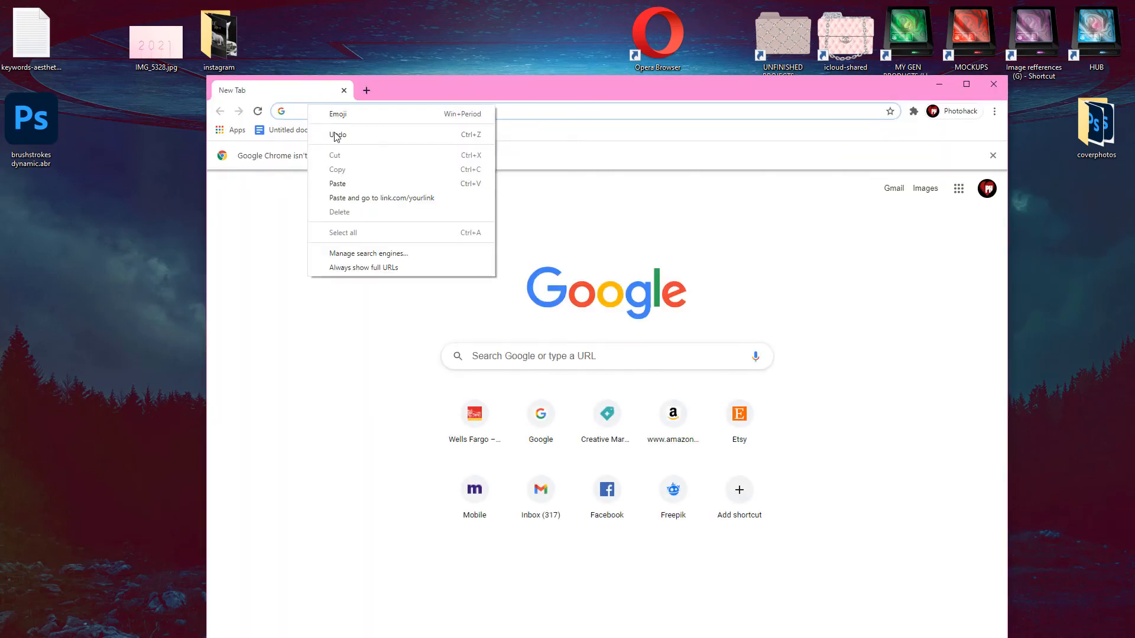
click(336, 180)
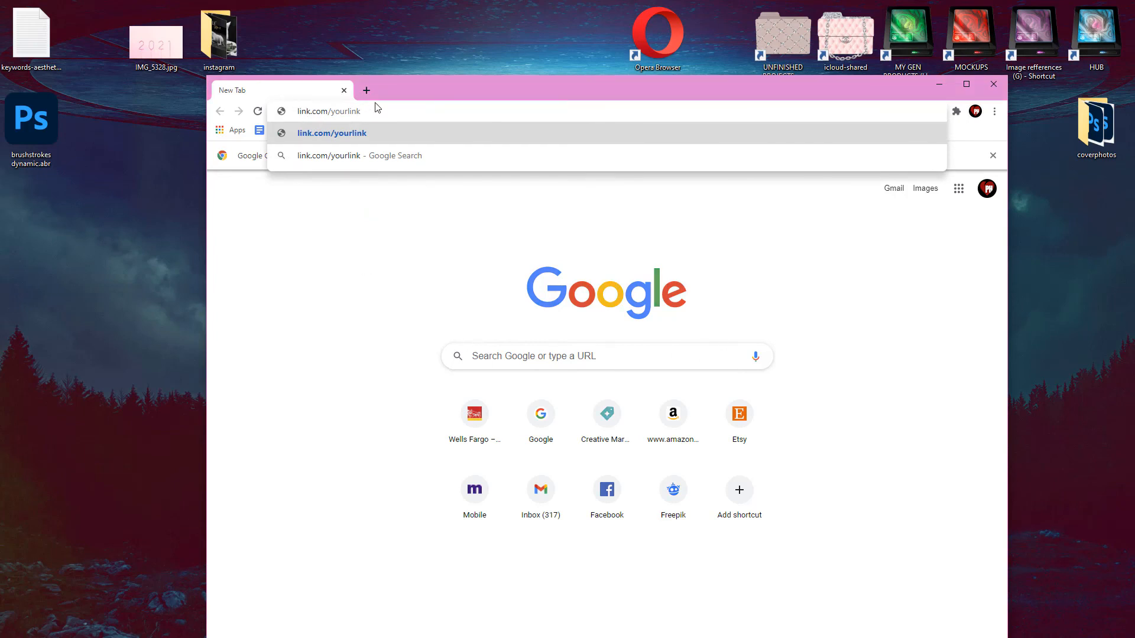
key(Return)
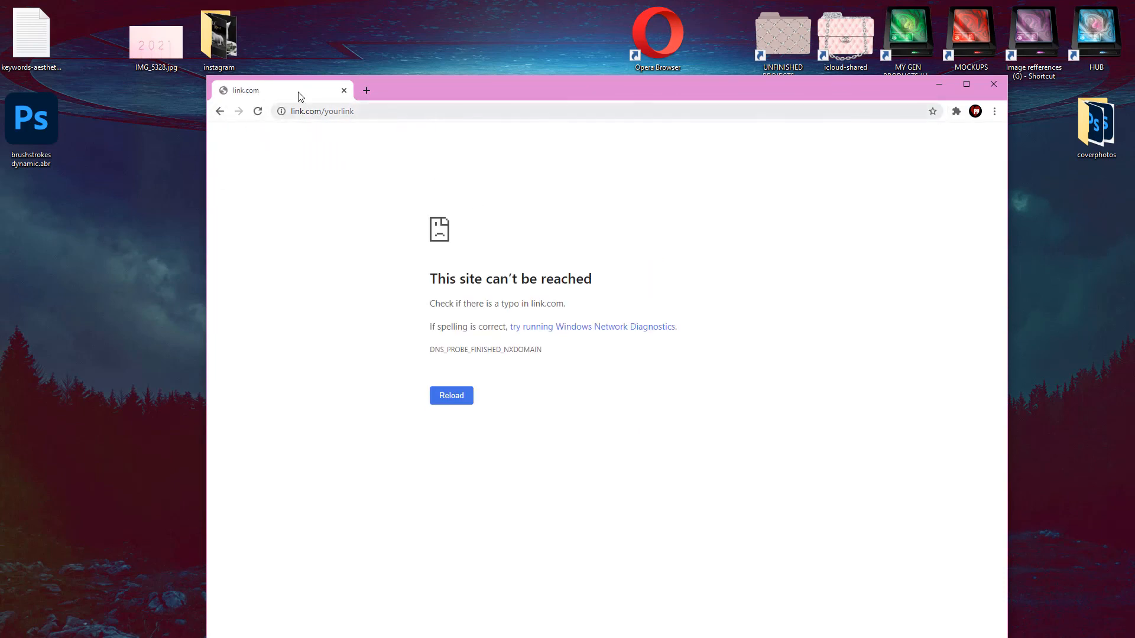
Open Chrome's customize and control options.
click(994, 111)
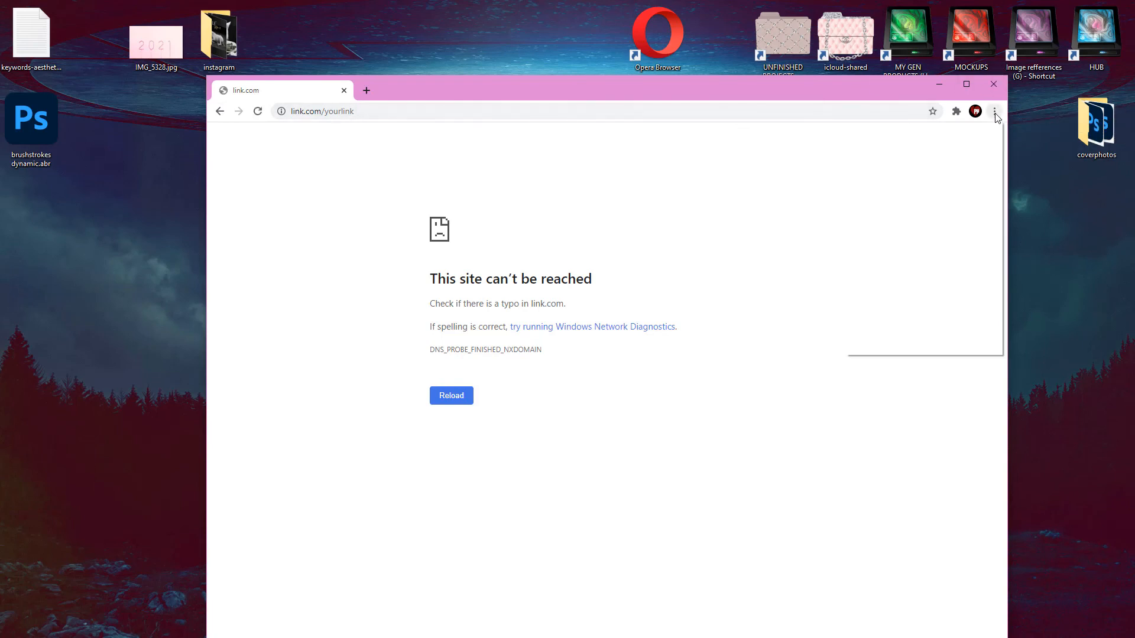